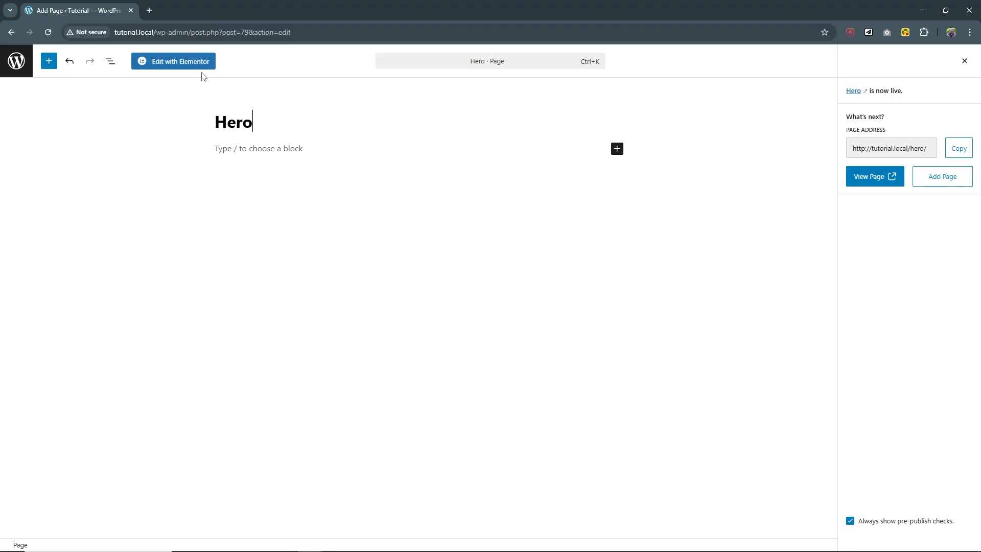
Open the page in Elementor and insert a two-column grid.
click(197, 62)
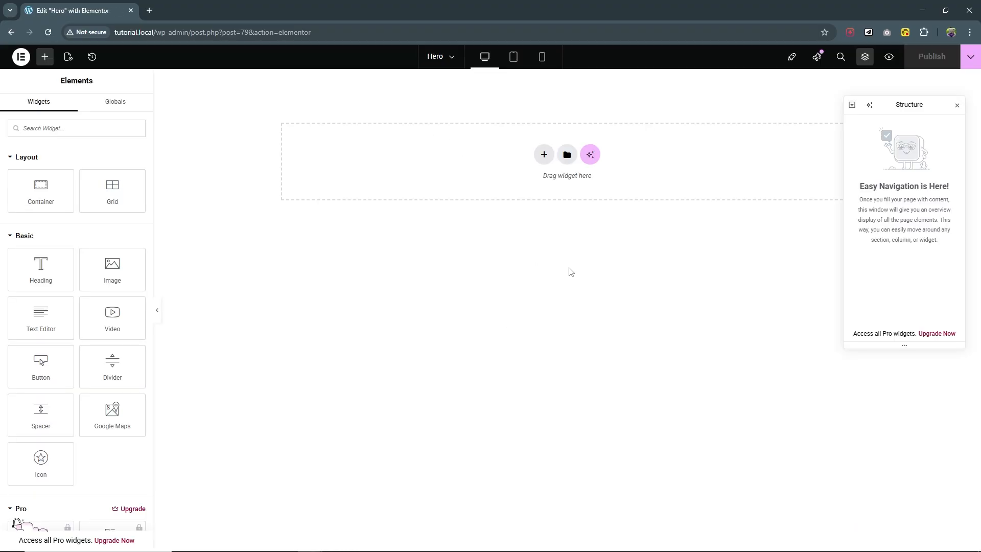
click(543, 154)
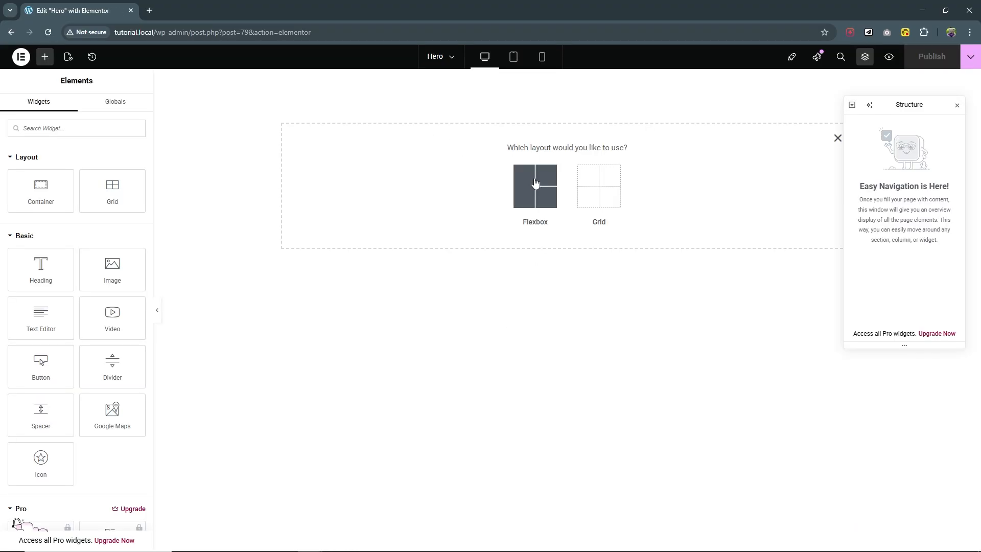
click(594, 185)
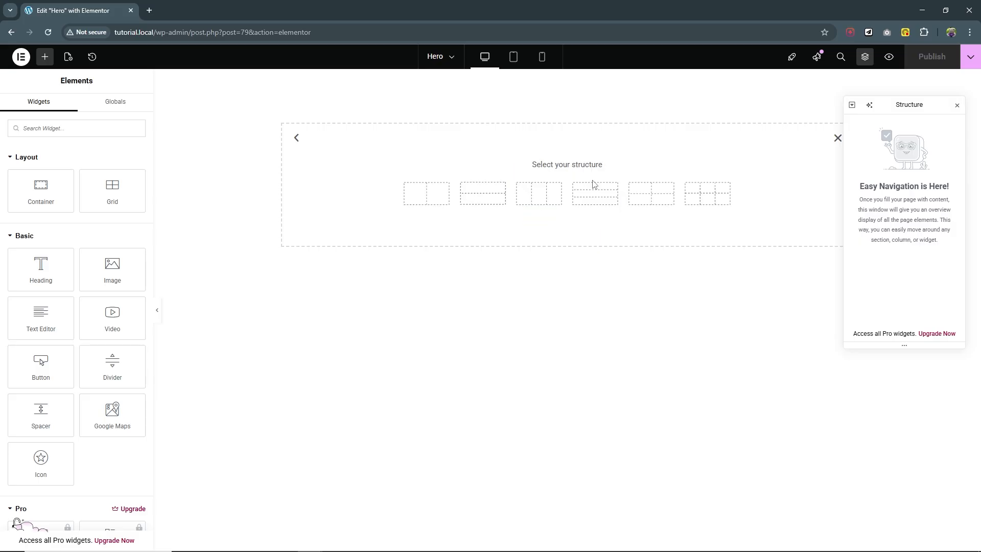
click(432, 193)
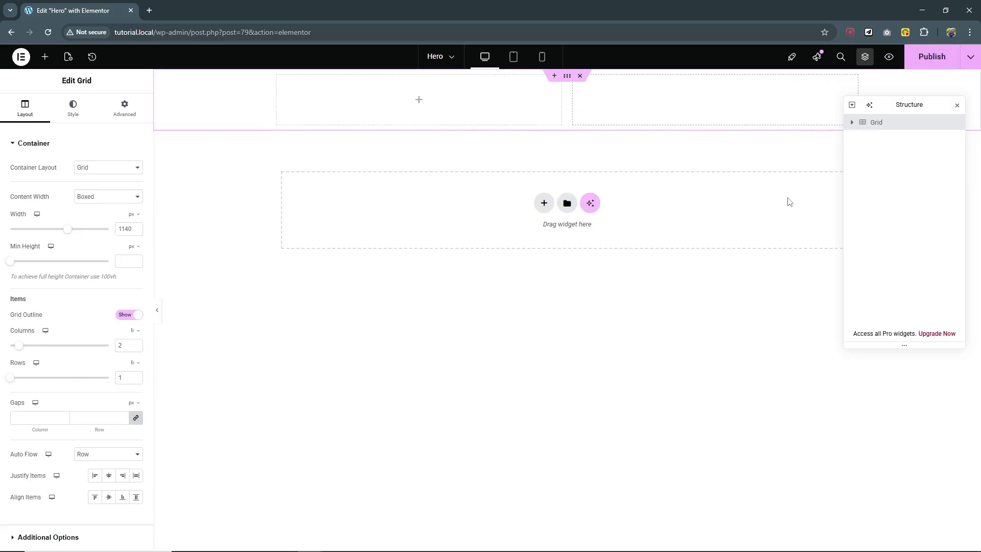
Rename the new grid to Hero.
double_click(879, 123)
text(Hero)
key(Return)
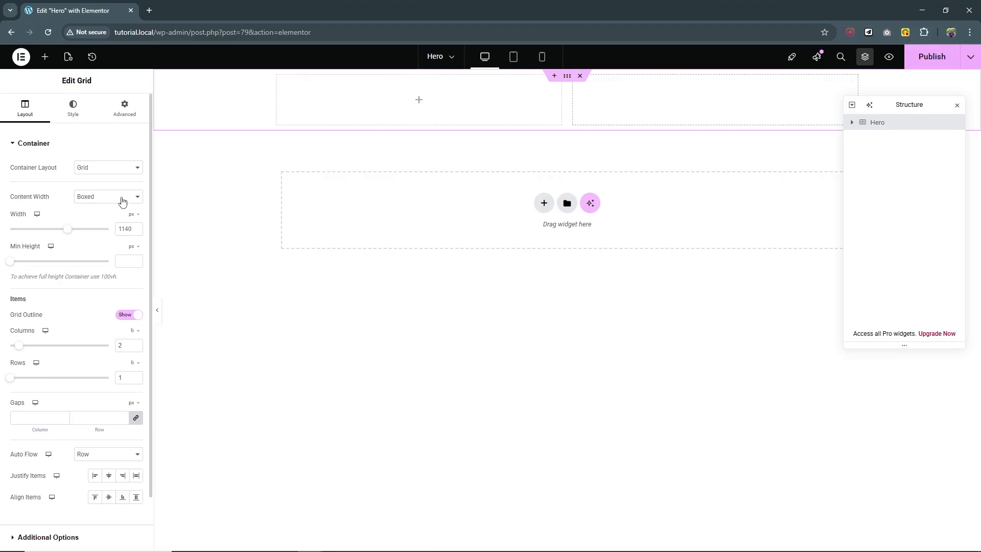
Set the grid's content width to Full Width and its min height unit to vh.
click(122, 201)
click(122, 221)
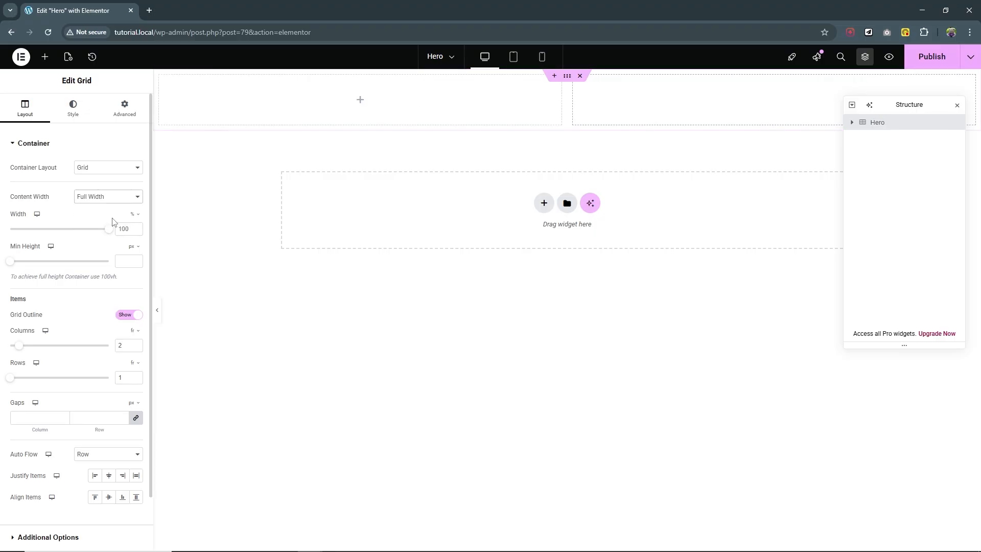
click(133, 246)
click(134, 292)
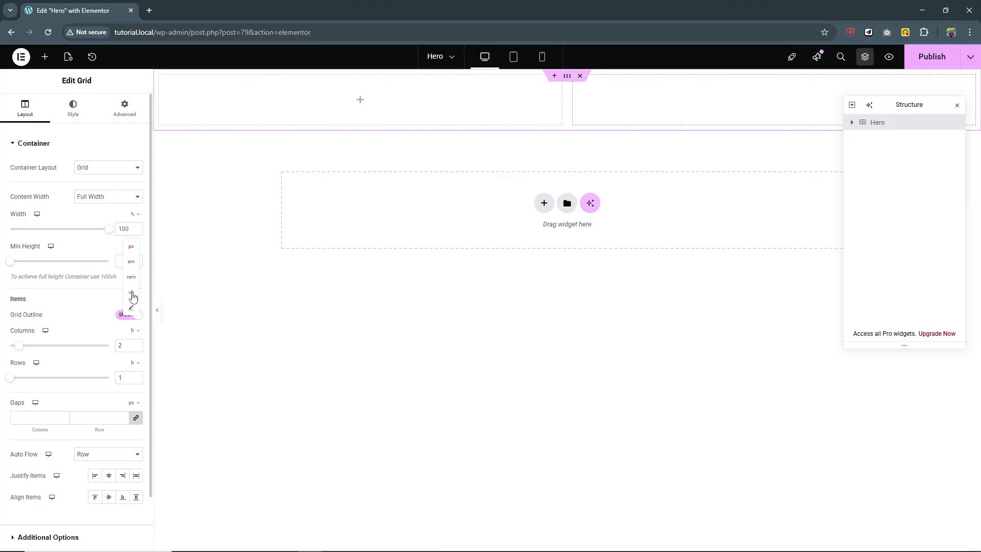
click(123, 263)
Make the min height 100vh and the grid 12 columns by 12 rows with 0 gaps.
text(100)
scroll(58, 356, down, 1)
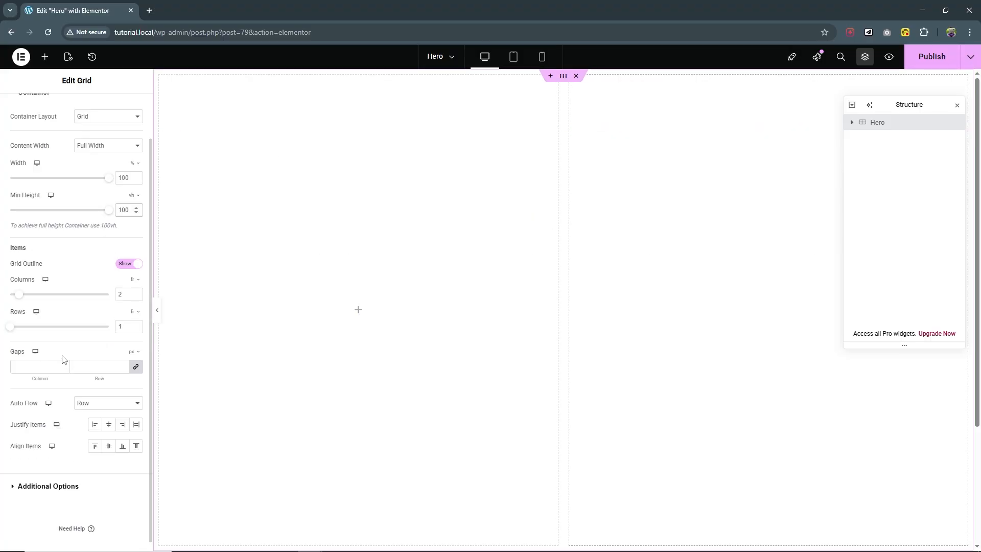
text(12)
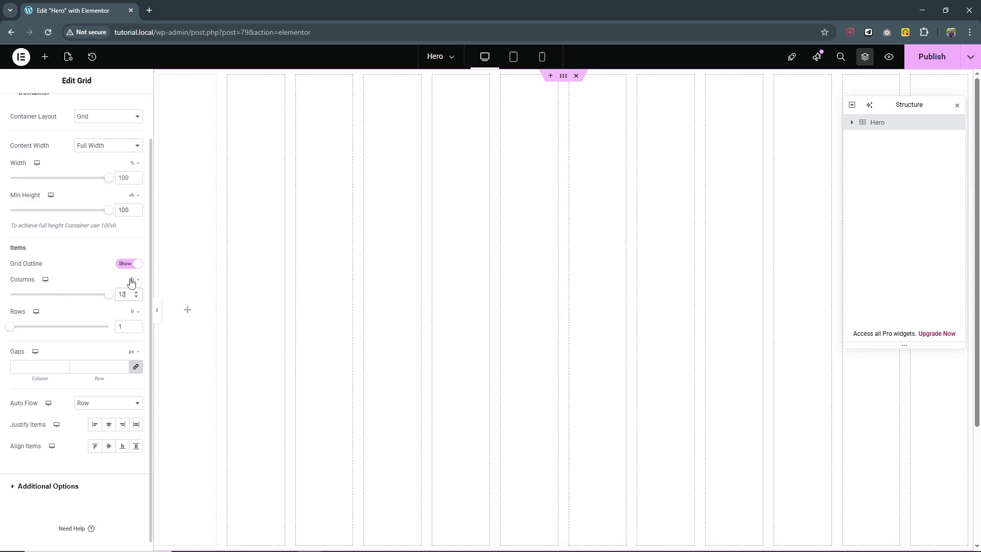
double_click(124, 327)
text(12)
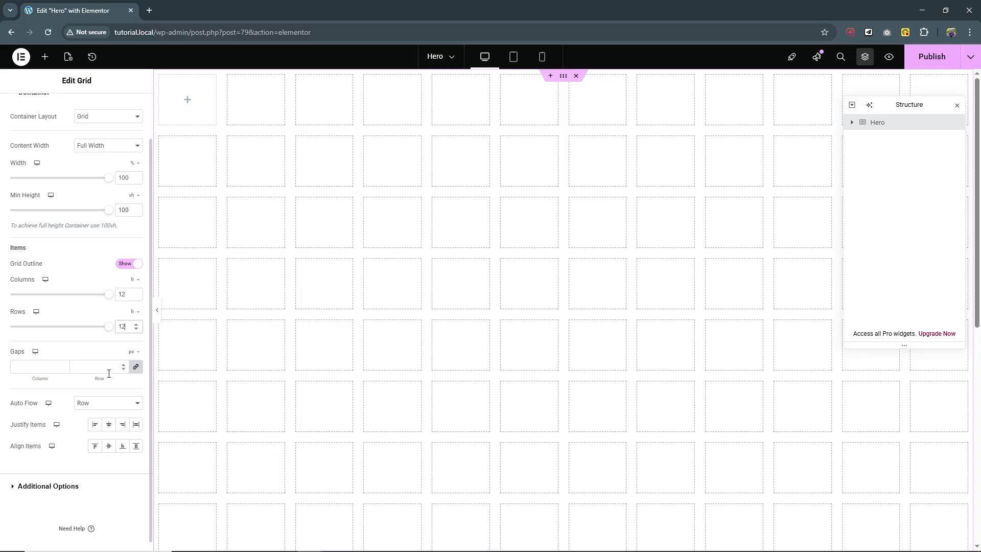
click(136, 375)
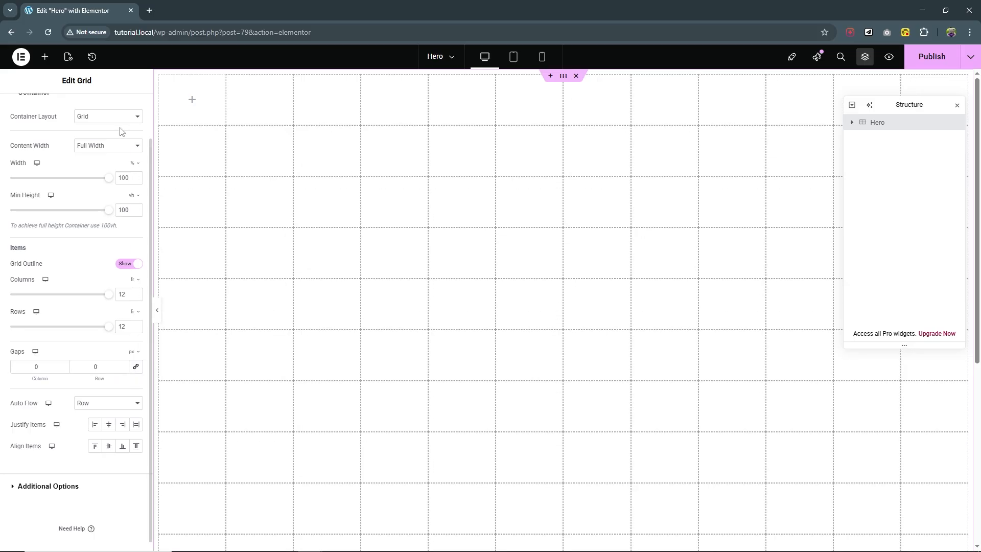
Set the Hero grid's margin and padding to 0 on all sides.
scroll(120, 132, up, 2)
click(124, 108)
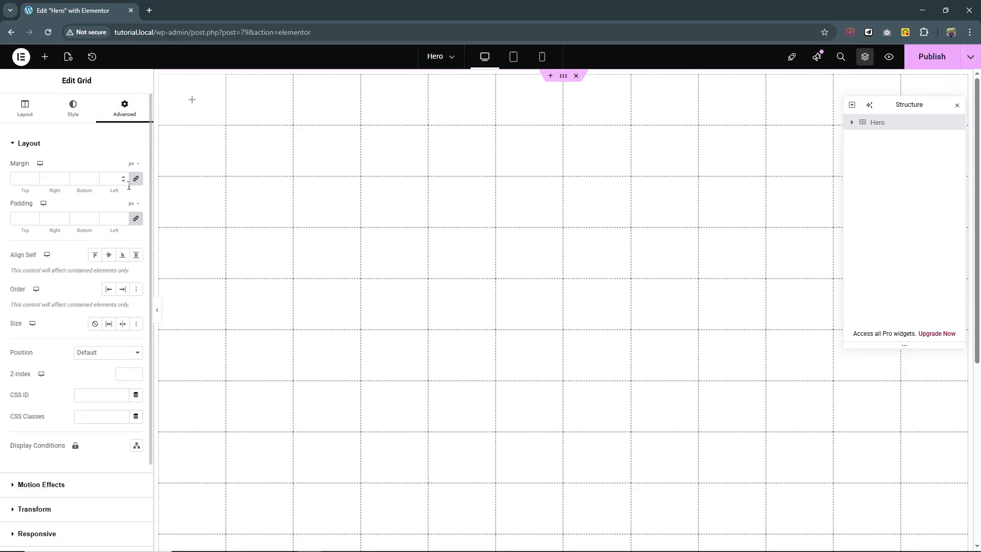
click(136, 178)
click(136, 218)
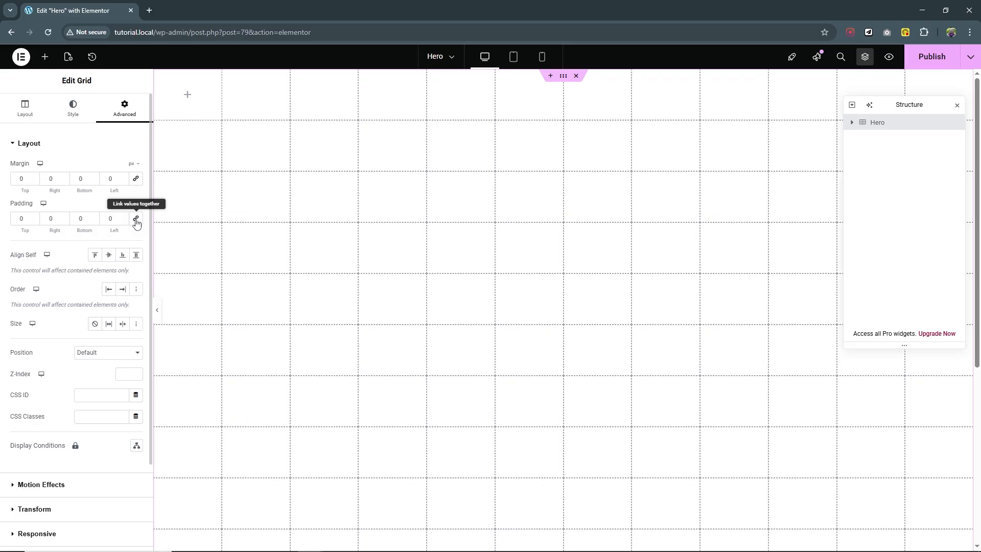
Preview the Hero page, show its numbered 12×12 grid overlay in DevTools, then close DevTools.
click(889, 57)
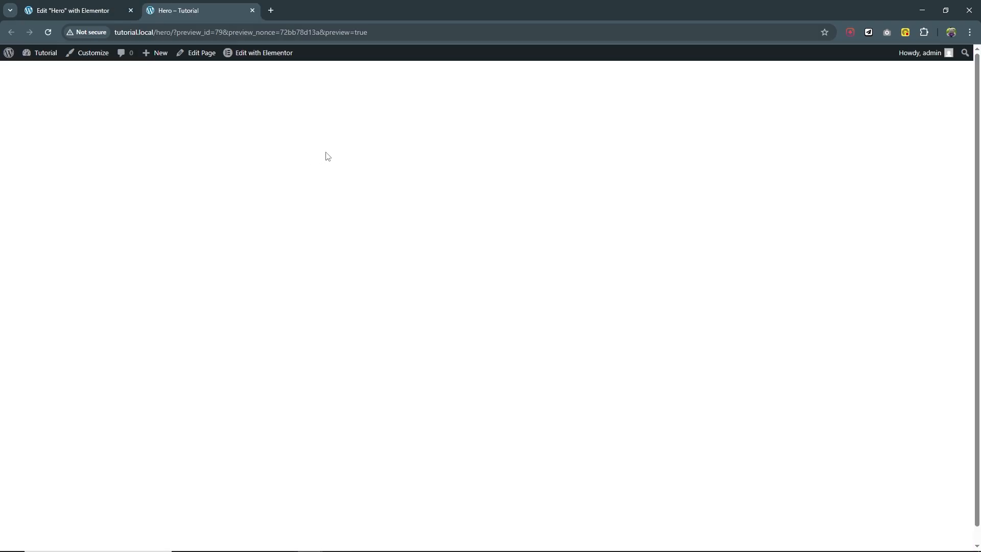
right_click(414, 172)
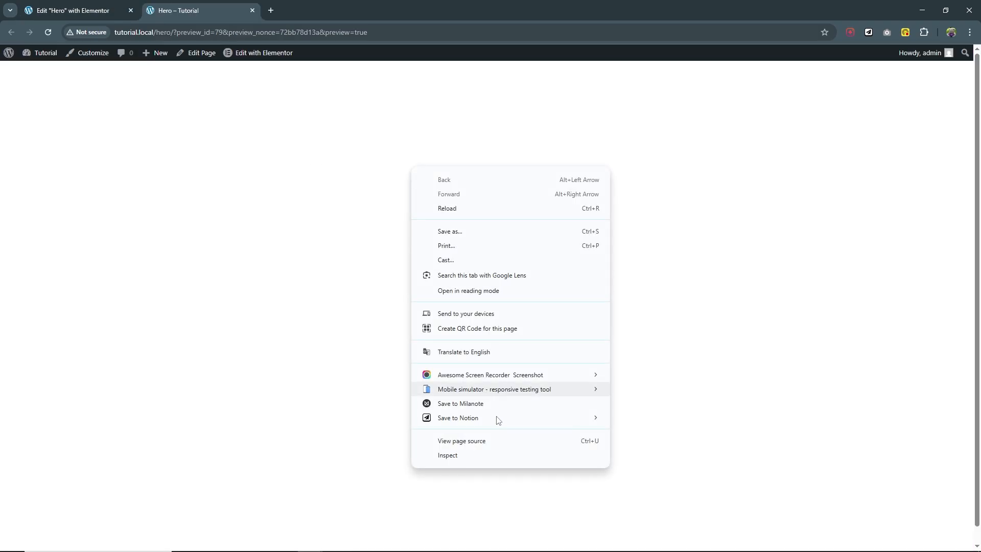
click(493, 459)
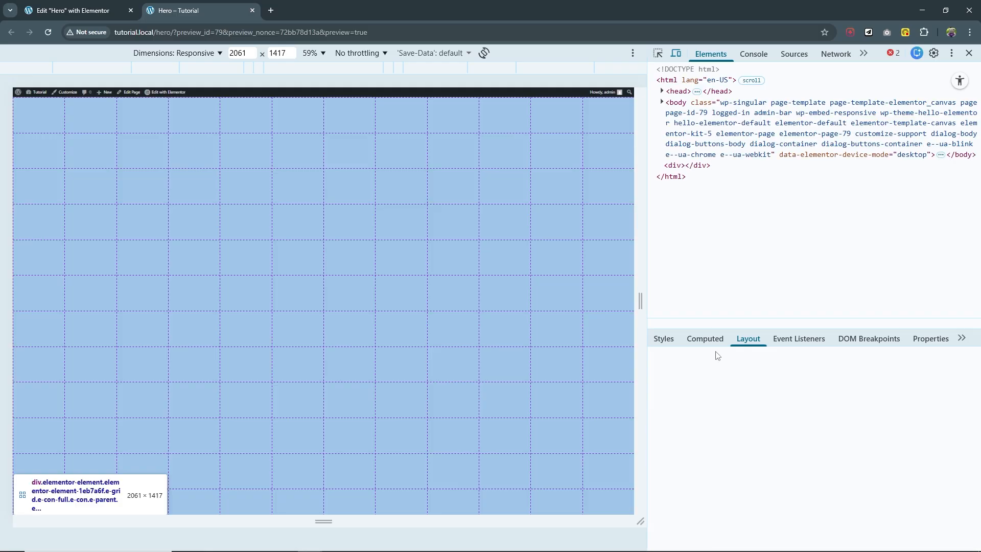
scroll(753, 376, down, 3)
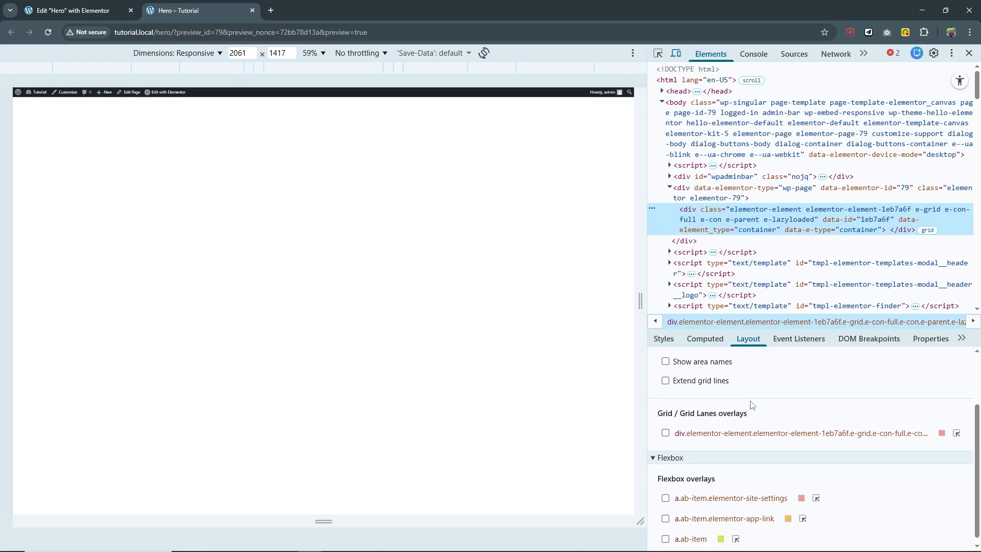
click(665, 427)
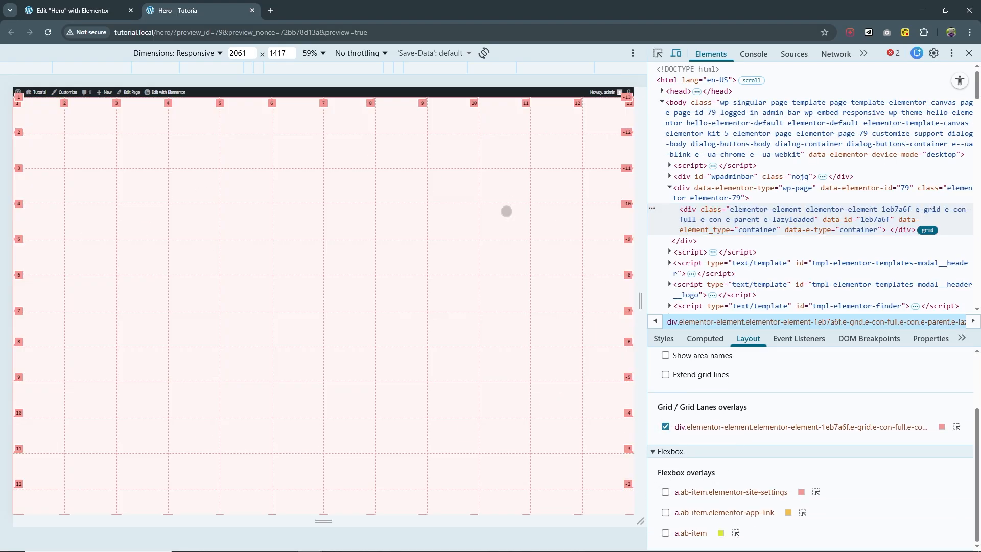
click(968, 52)
Back in the editor, add three containers inside the Hero grid.
click(89, 11)
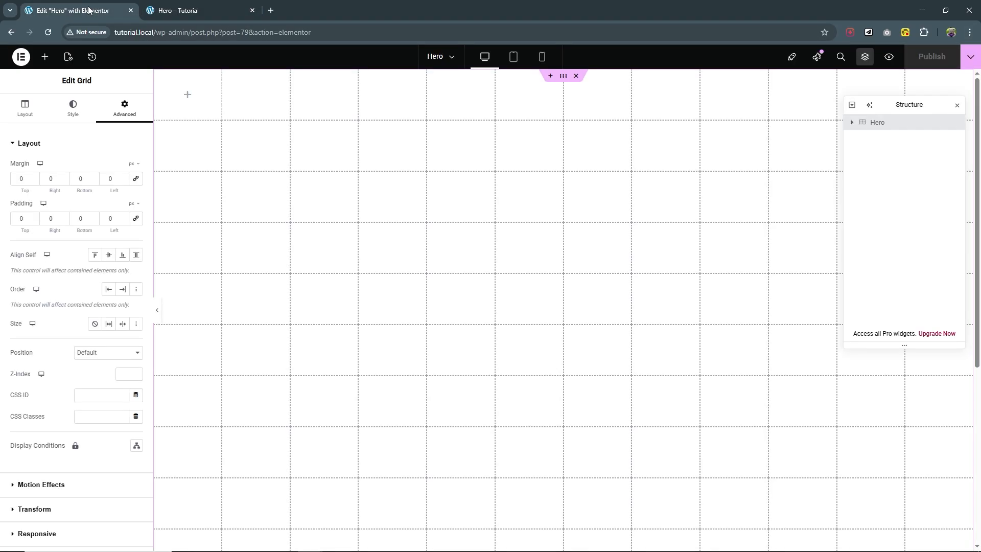
click(45, 58)
click(39, 195)
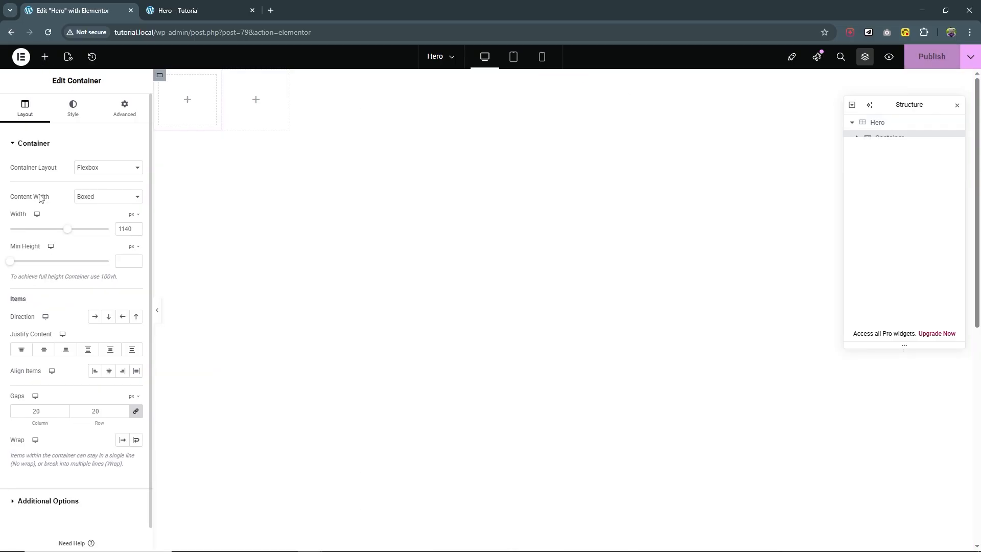
click(875, 124)
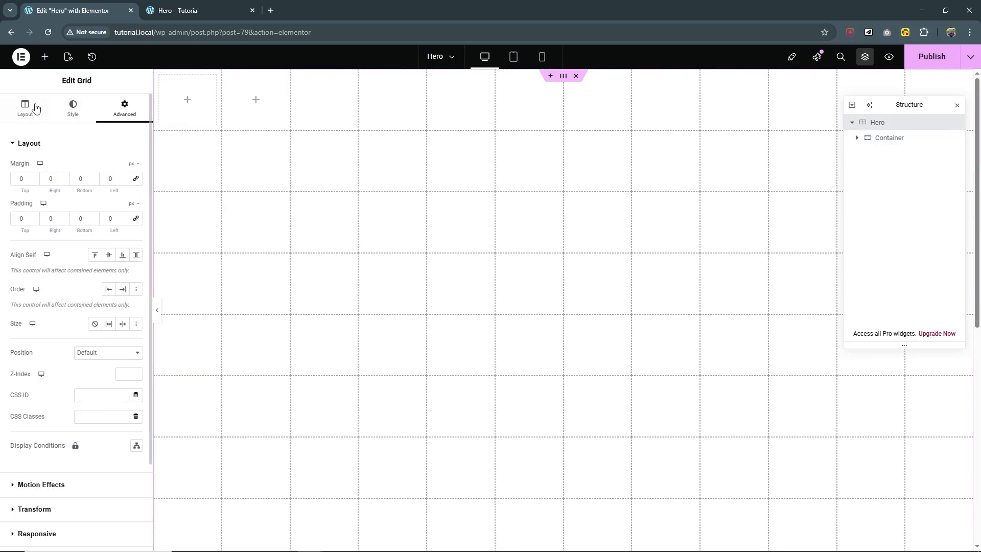
click(45, 56)
click(40, 189)
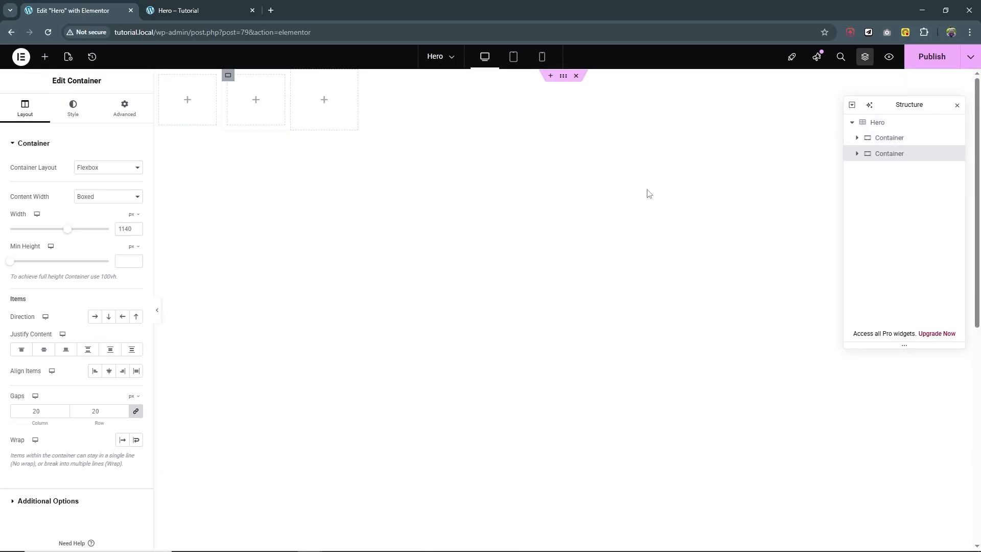
click(876, 124)
click(45, 56)
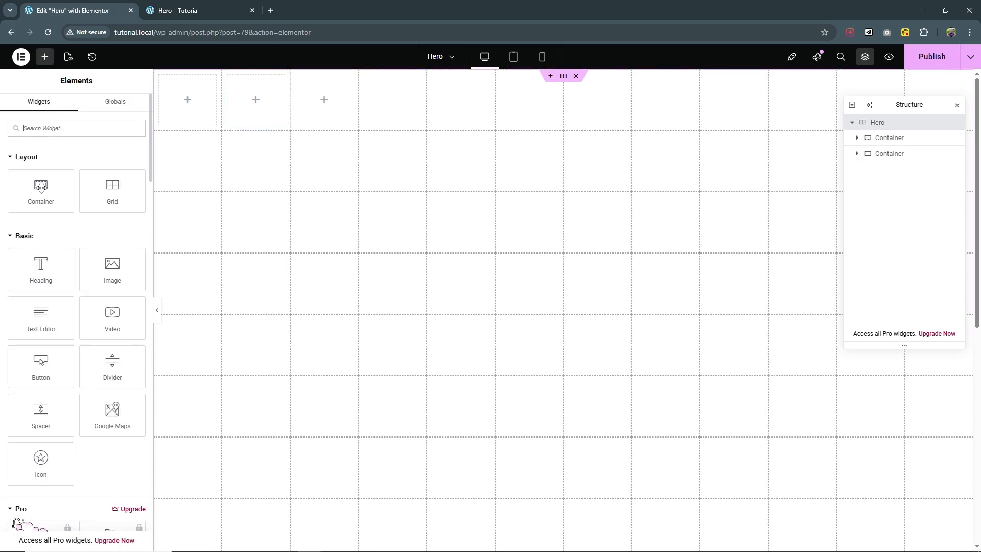
click(40, 189)
Rename the first container to Image.
click(897, 139)
double_click(898, 139)
text(image)
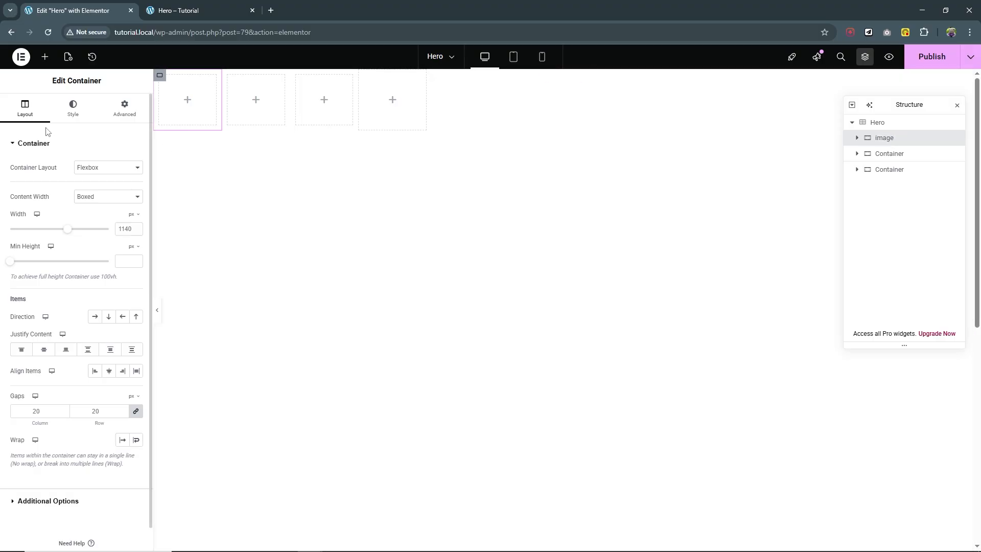
Give the Image container a top-center, no-repeat, cover-sized portrait background photo.
click(72, 108)
click(95, 189)
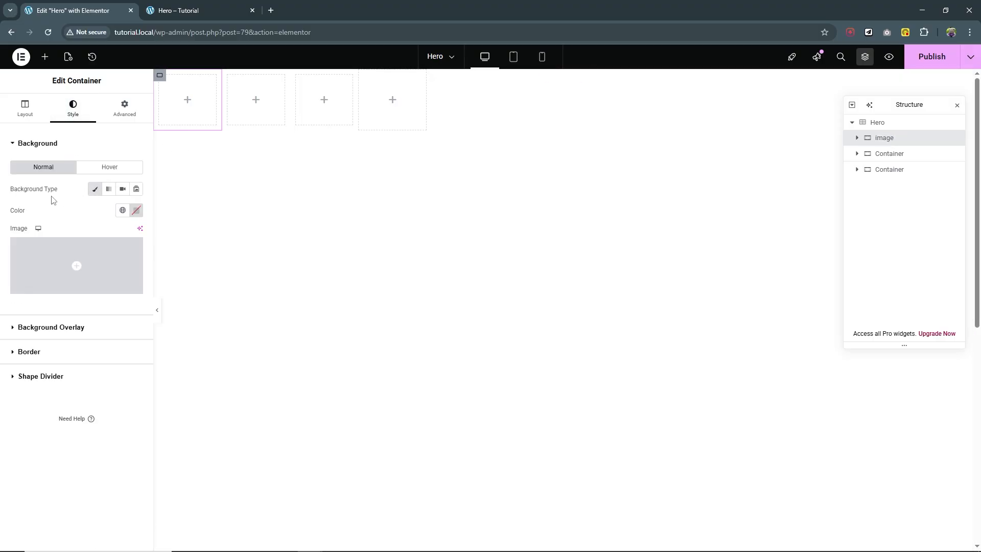
click(82, 285)
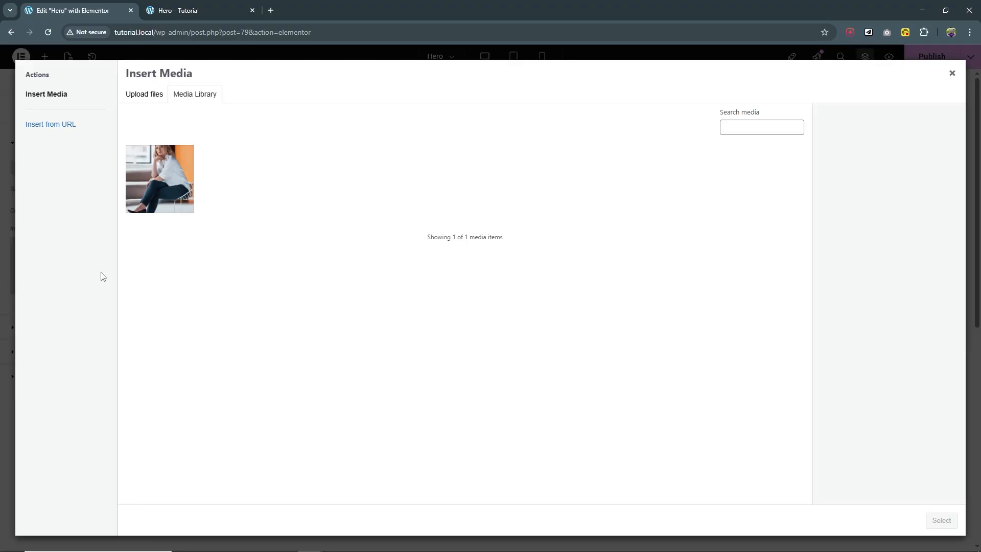
click(156, 178)
click(940, 520)
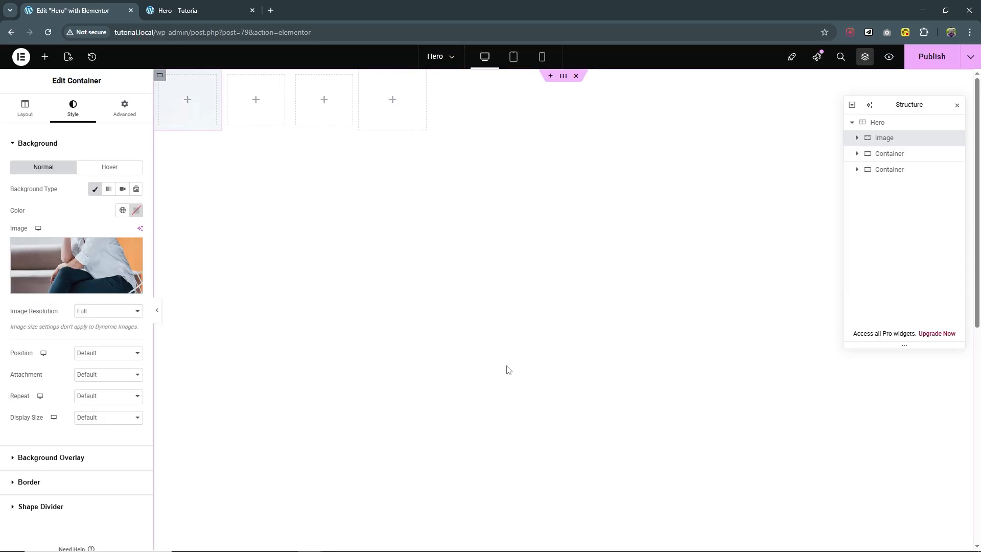
click(117, 353)
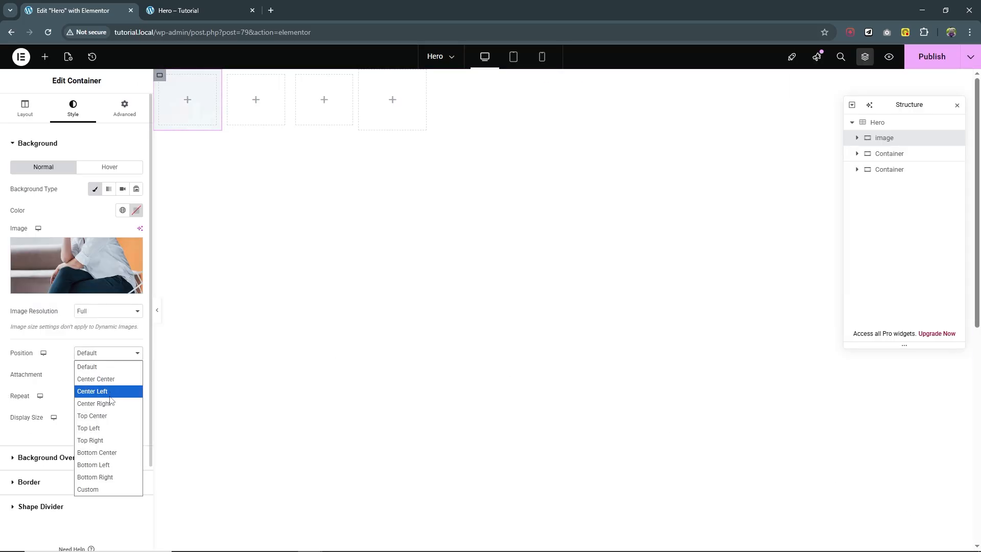
click(111, 416)
click(122, 397)
click(115, 421)
click(125, 426)
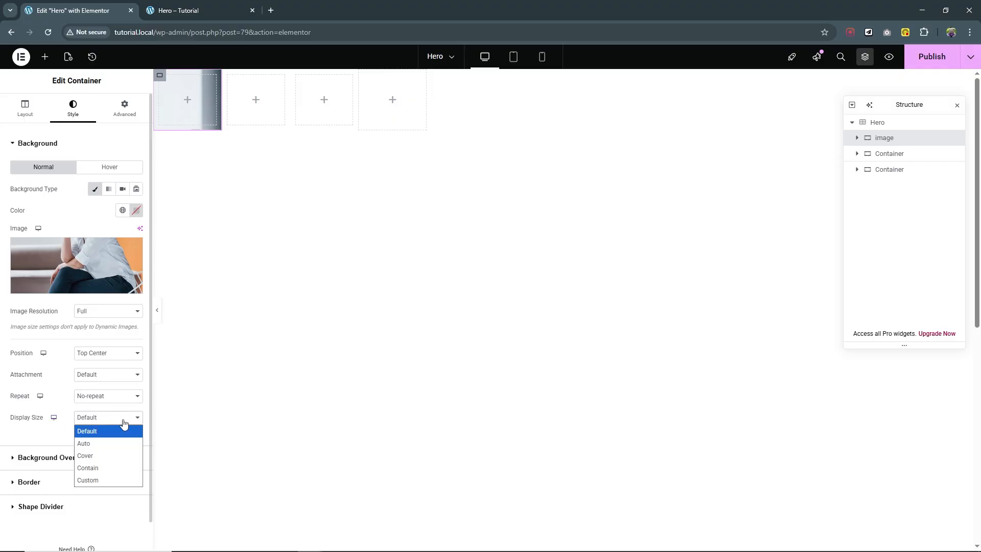
click(115, 454)
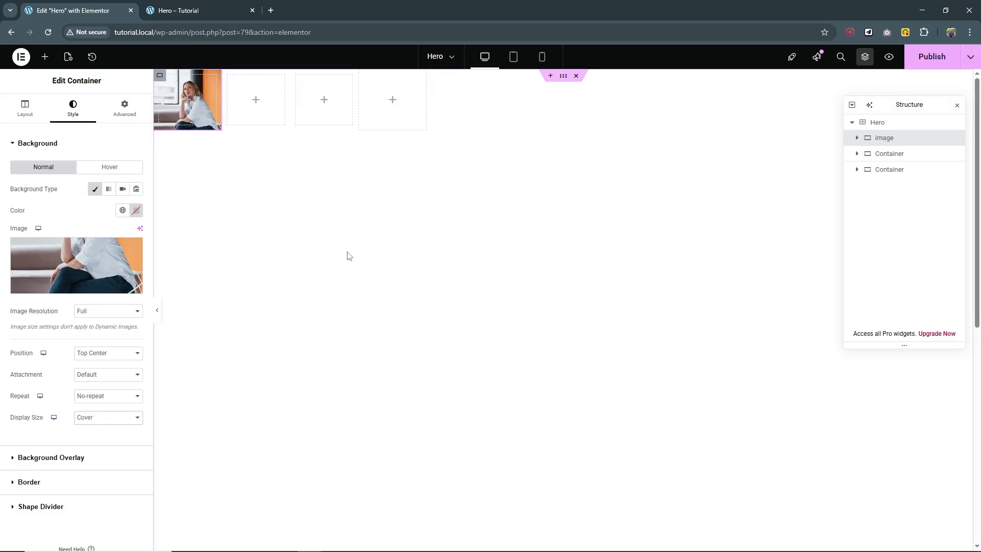
Add the CSS class hero-bg to the Image container.
click(118, 103)
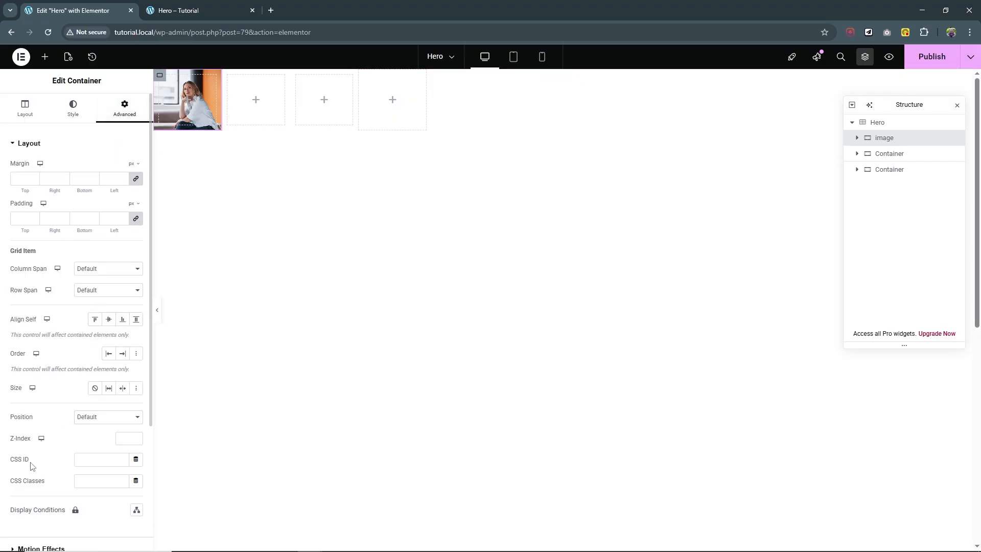
click(103, 479)
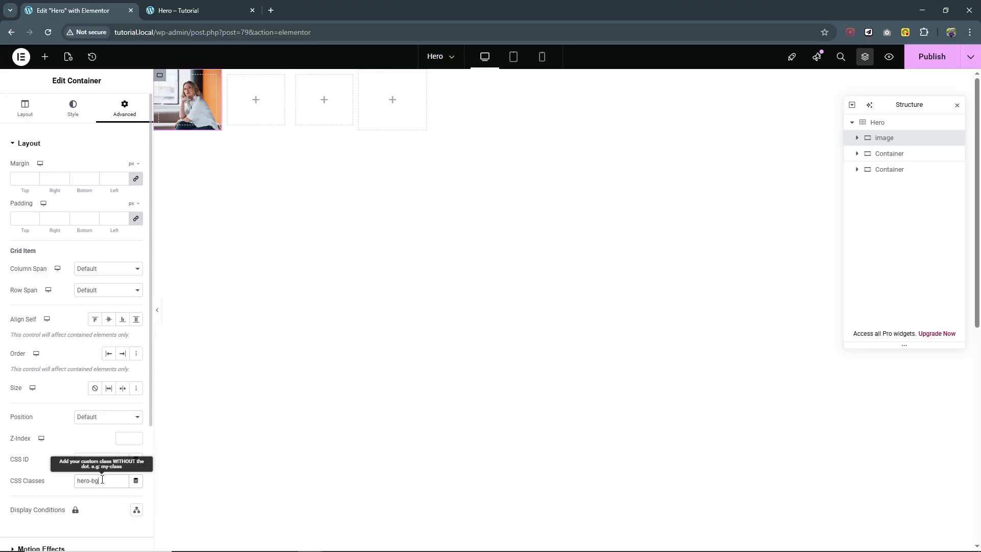
drag(102, 480, 45, 477)
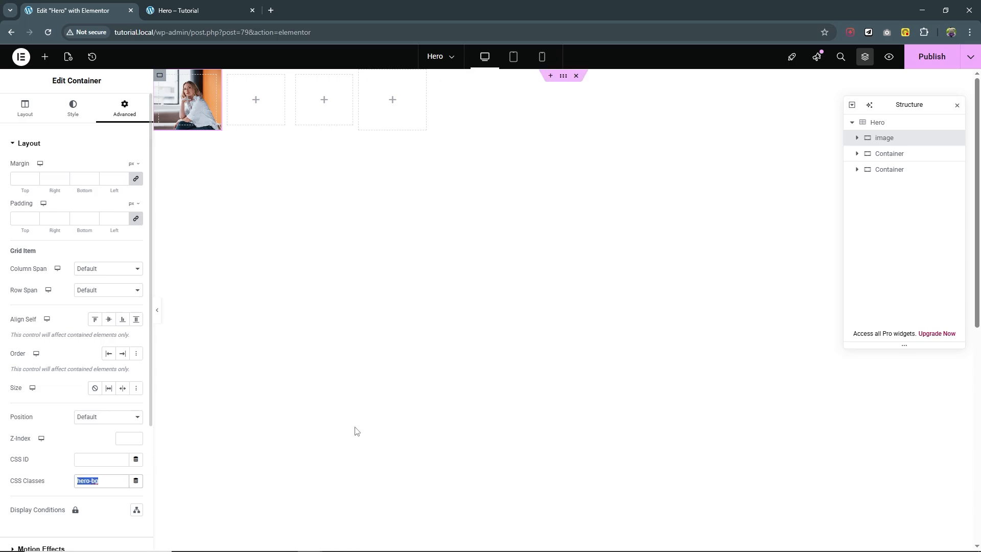
Save the page and open Additional CSS in the site Customizer.
click(942, 65)
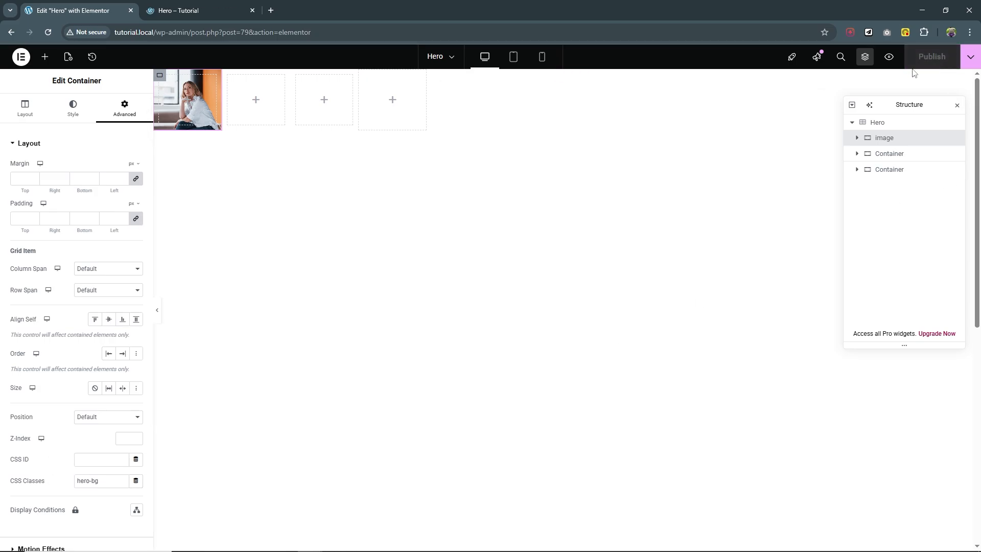
click(198, 6)
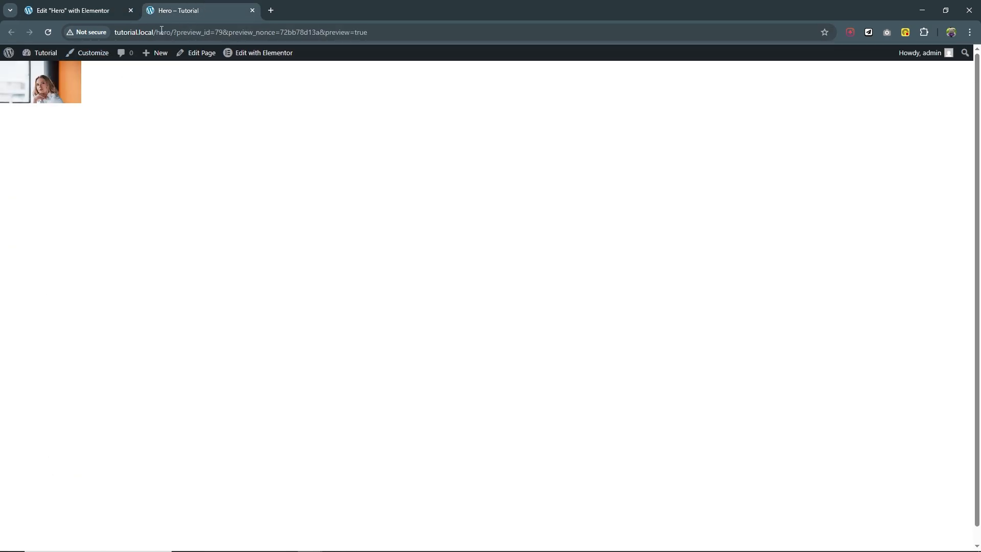
click(91, 54)
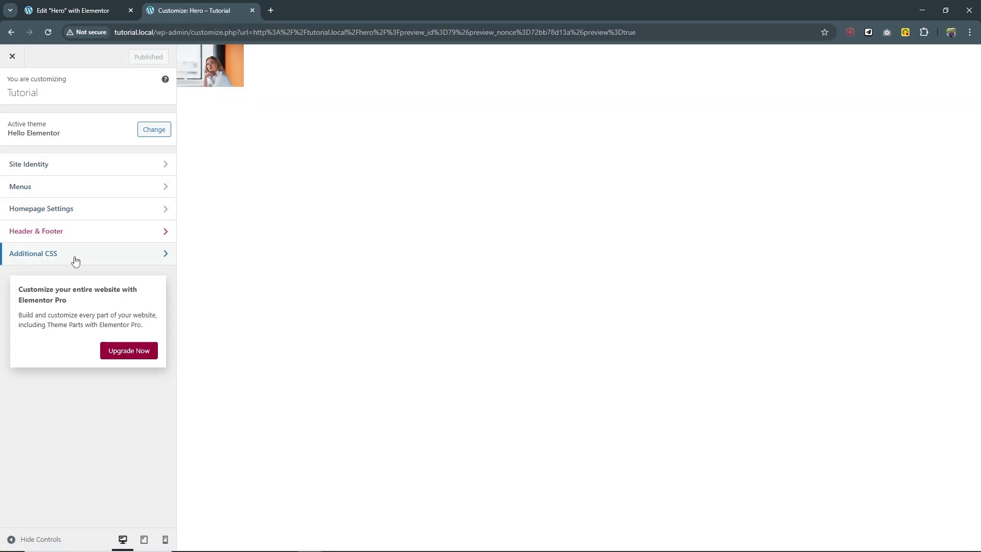
click(74, 256)
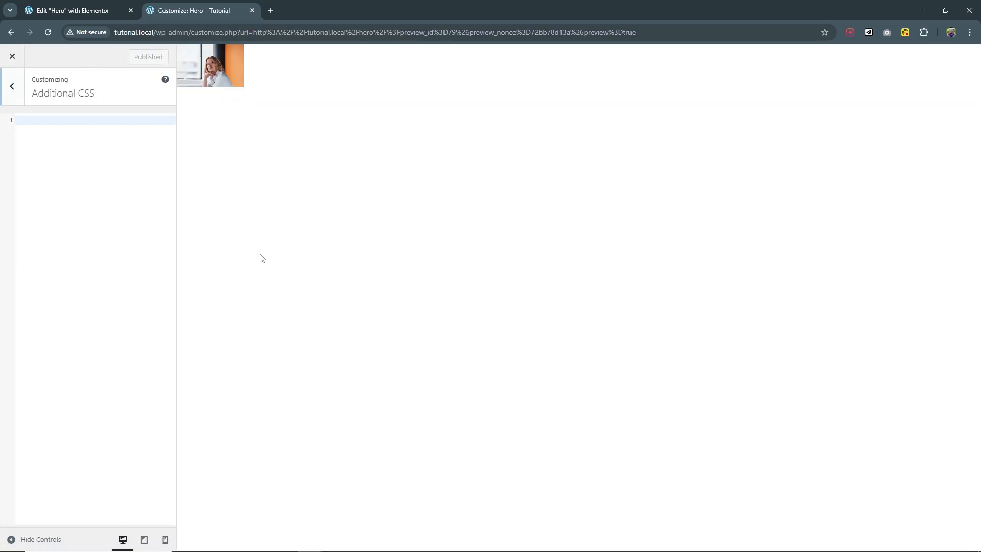
Add the rule .hero-bg{grid-area: 1 / 1 / 13 / 7;} and publish it.
text(.hero-bg{)
key(Return)
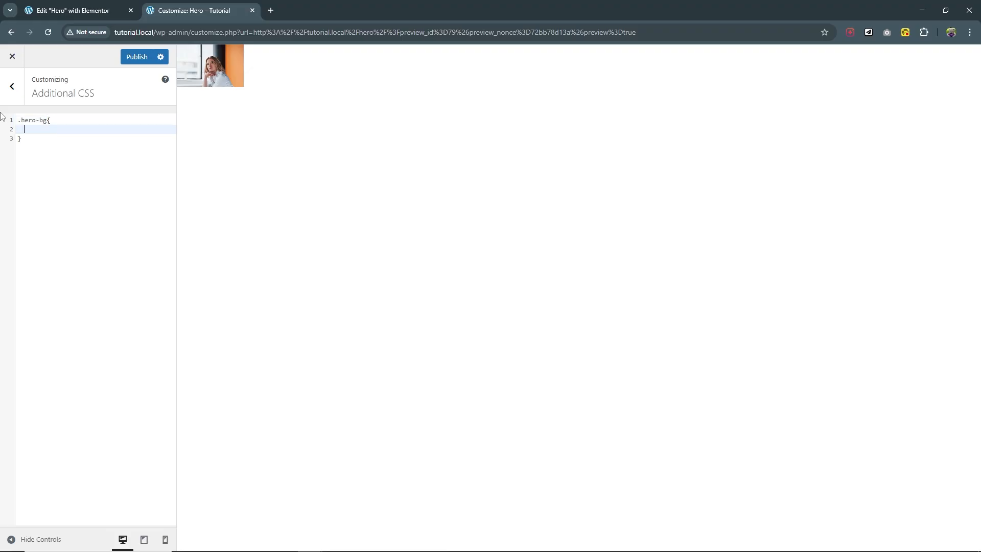
text(grid)
key(Down)
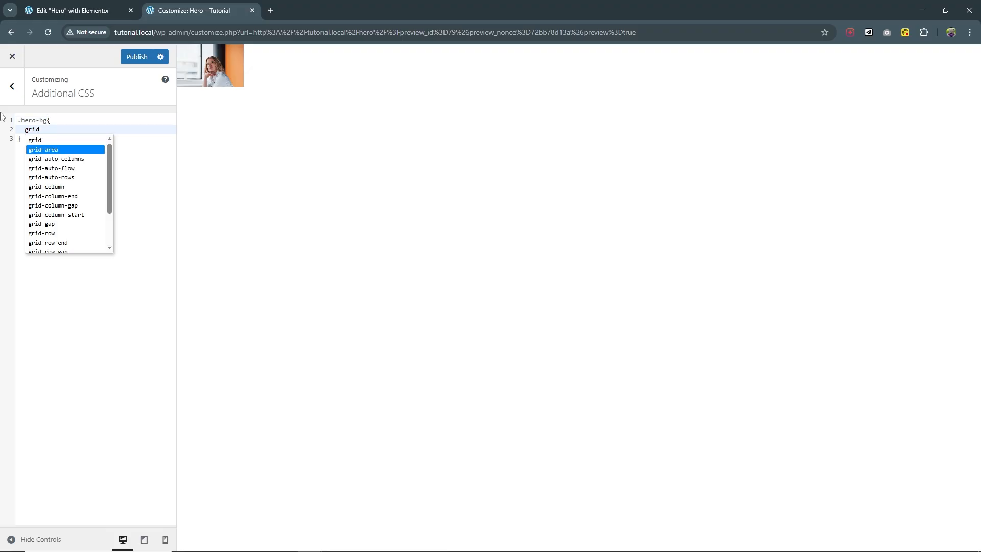
key(Return)
text(: 1 / 1)
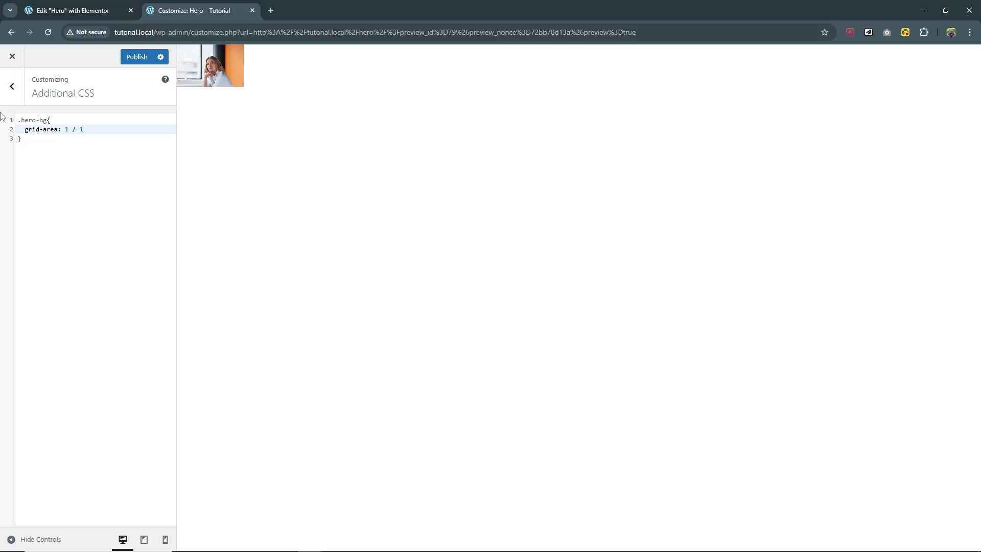
text( / 13 )
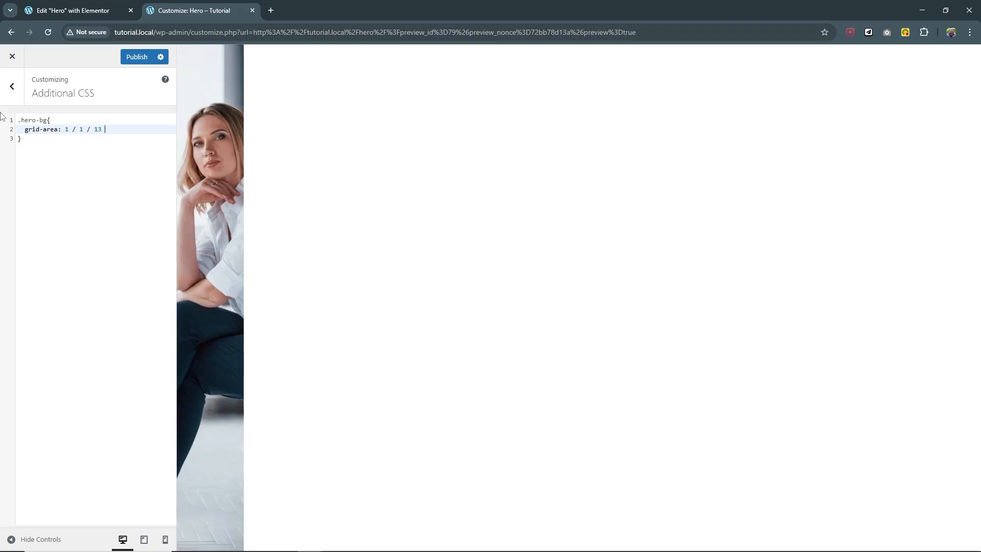
text(/ 7;)
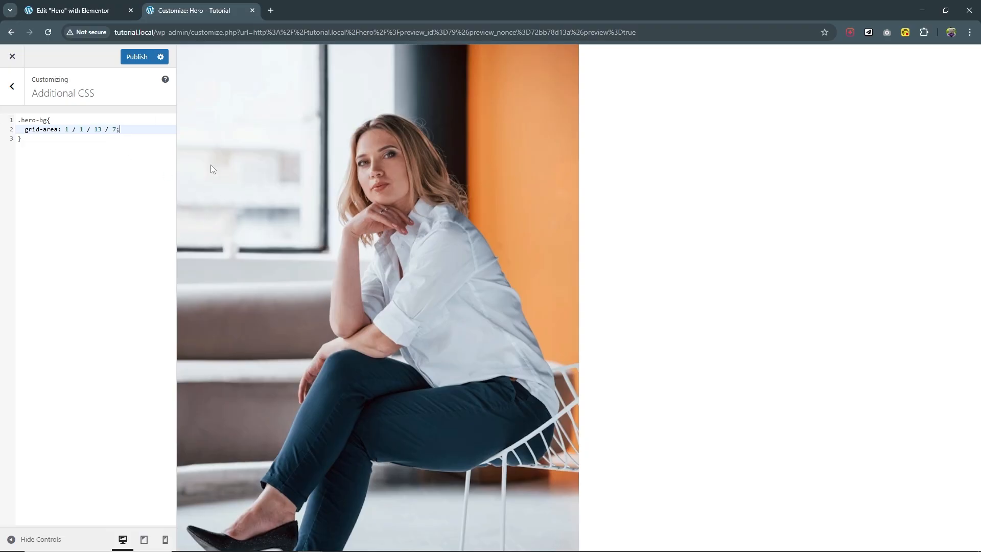
click(137, 57)
Reload the Elementor editor and rename the second container to Solid.
click(91, 17)
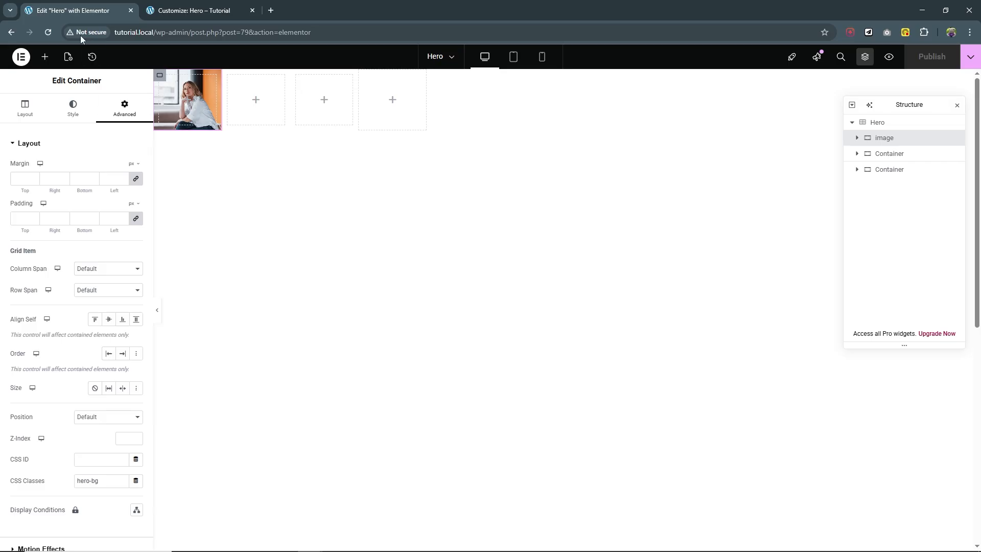
click(49, 32)
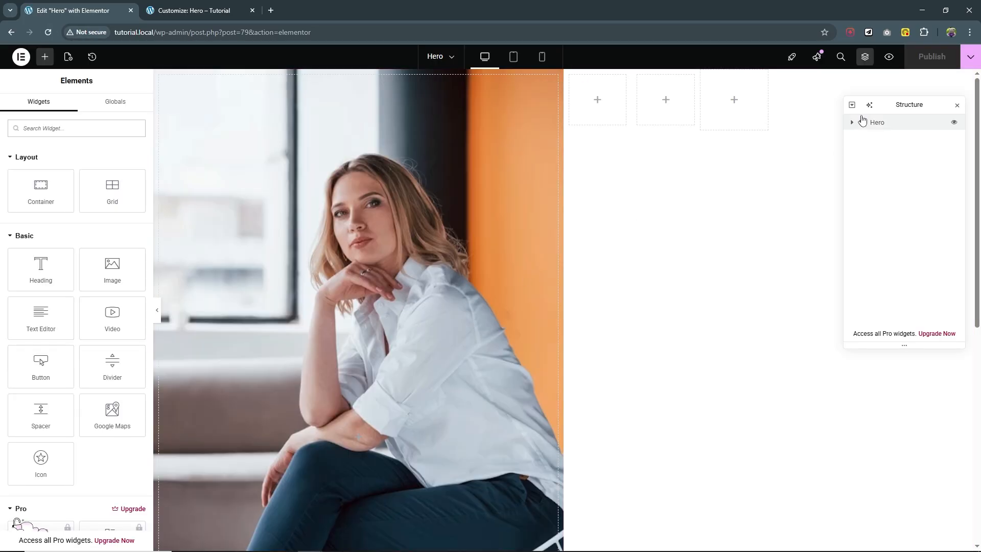
click(852, 123)
double_click(889, 156)
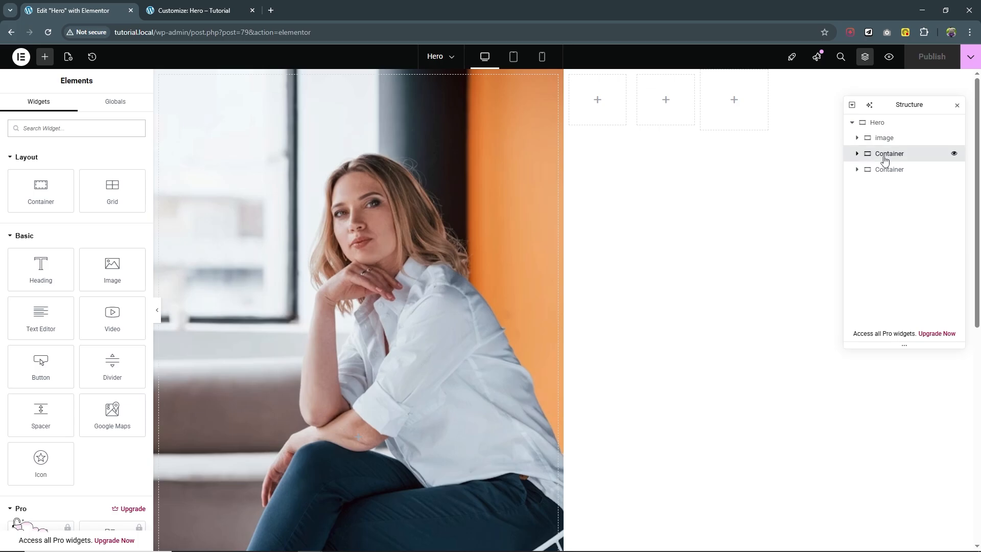
text(Solid)
key(Return)
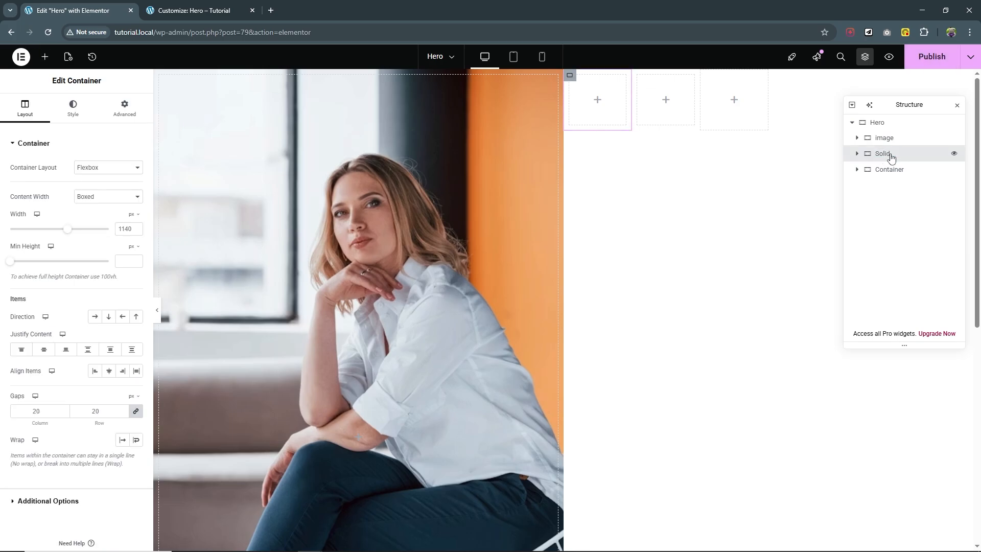
Give the Solid container a classic pale peach #FFD4B4 background colour.
click(53, 110)
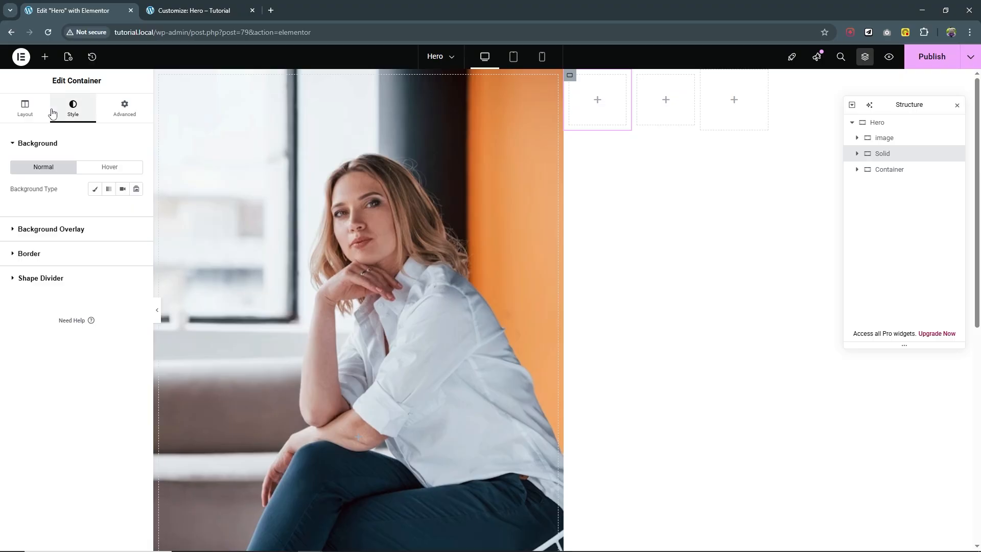
click(94, 189)
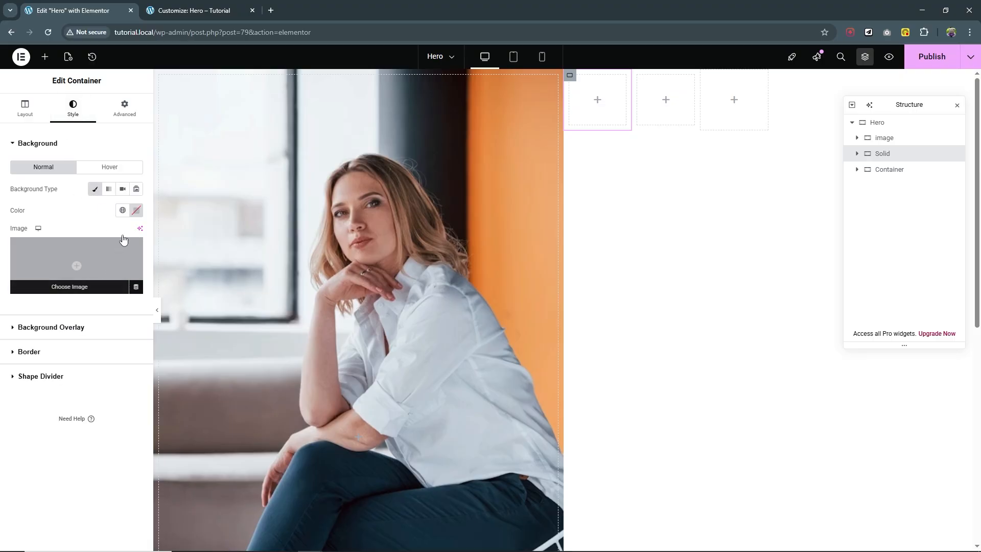
click(136, 210)
mouse_move(78, 334)
mouse_down()
mouse_move(95, 335)
mouse_move(84, 333)
mouse_up()
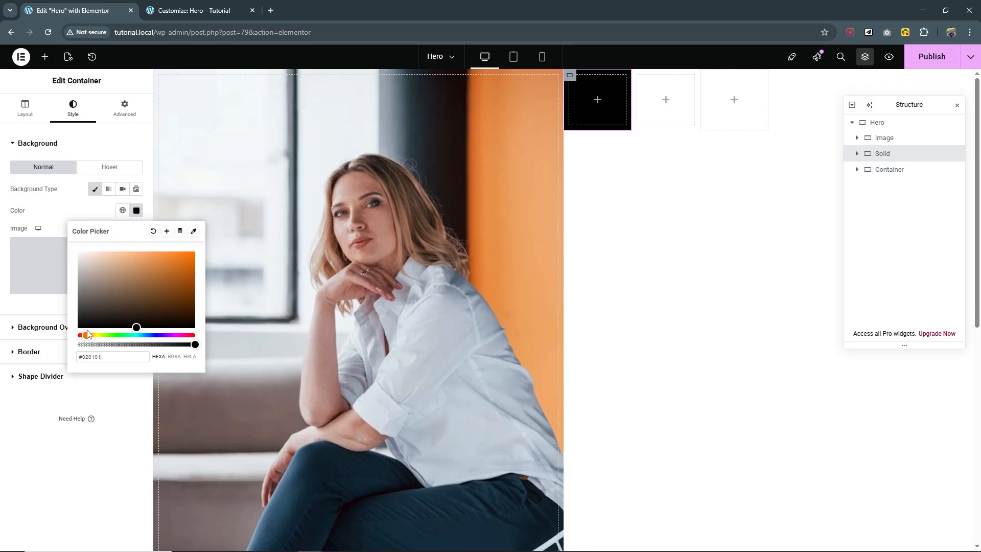
drag(110, 274, 98, 252)
click(642, 195)
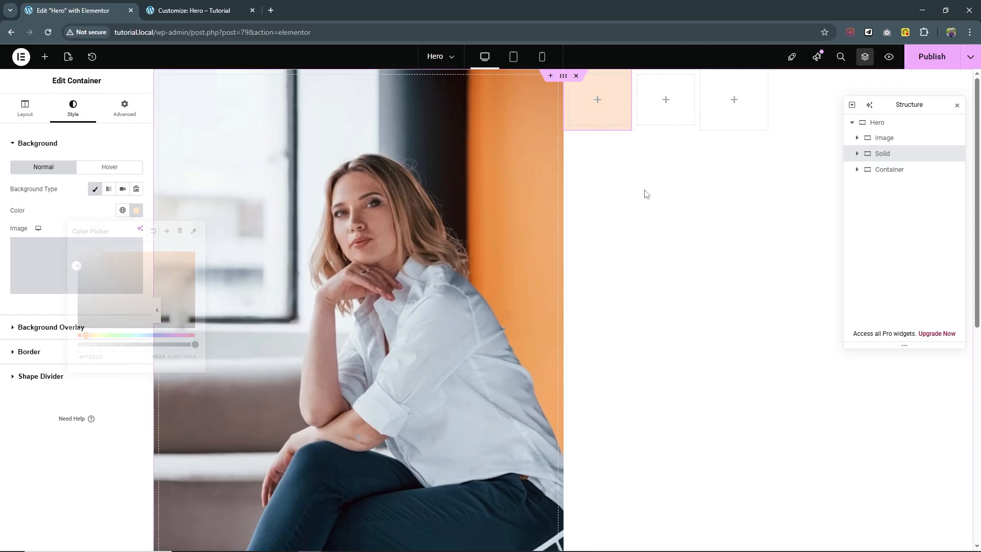
Add the CSS class hero-solid to the Solid container and publish the page.
click(124, 107)
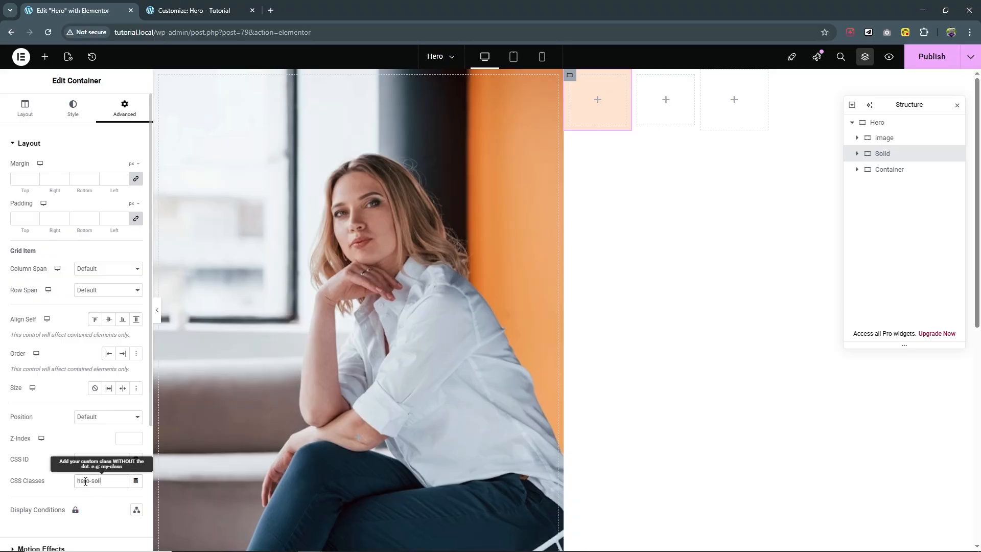
key(shift+Left)
key(shift+Left)
key(shift+Left)
key(shift+Left)
key(shift+Left)
key(shift+Left)
key(shift+Left)
key(shift+Left)
key(shift+Left)
click(931, 57)
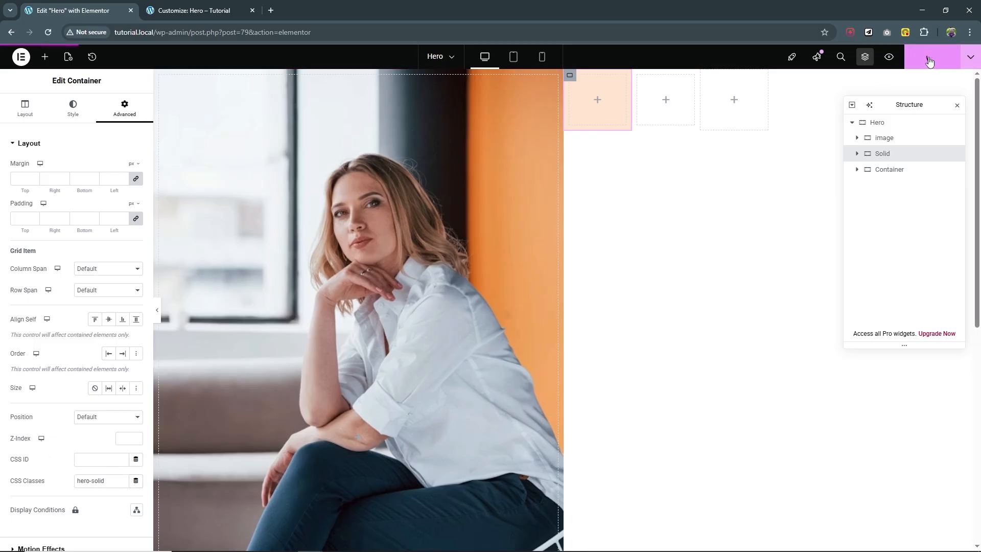
click(194, 10)
Add .hero-solid{grid-area: 1 / 7 / 13 / 13;} below the hero-bg rule and publish.
click(71, 179)
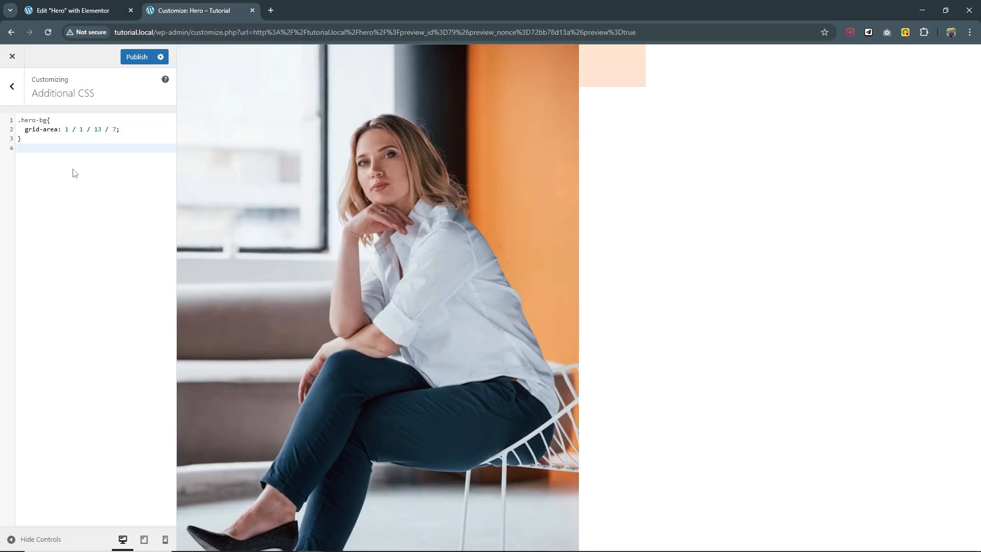
key(Return)
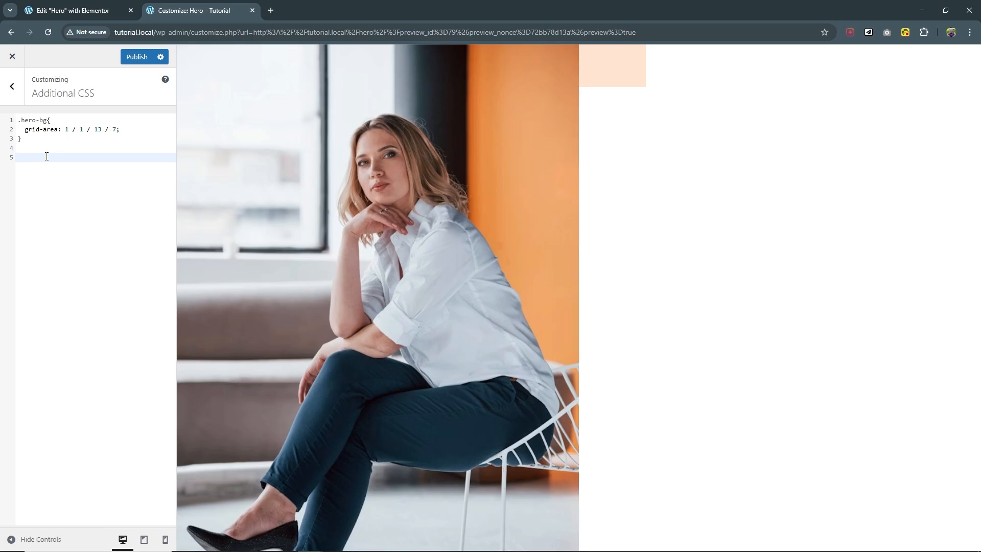
text(.hero-solid{)
key(Return)
text(gri)
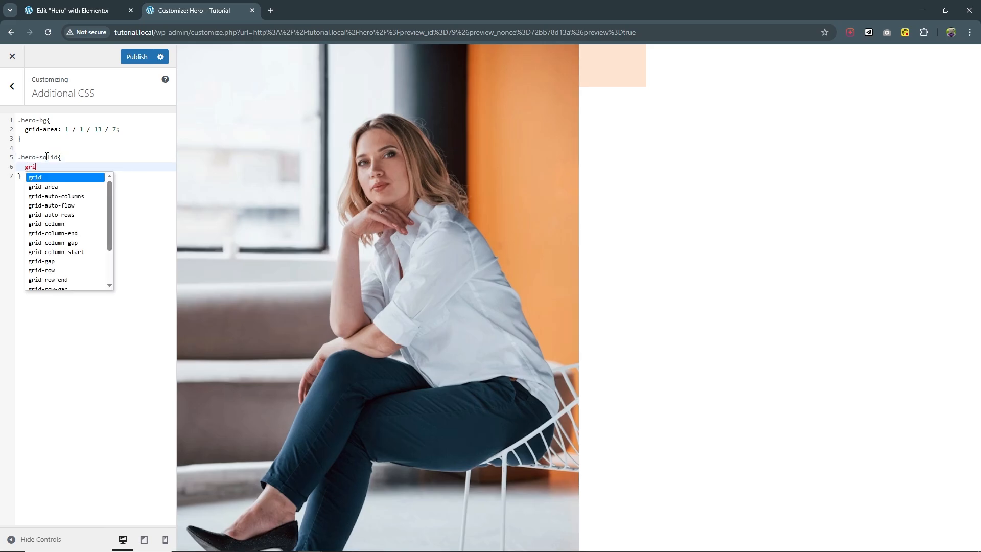
text(d)
key(Down)
key(Return)
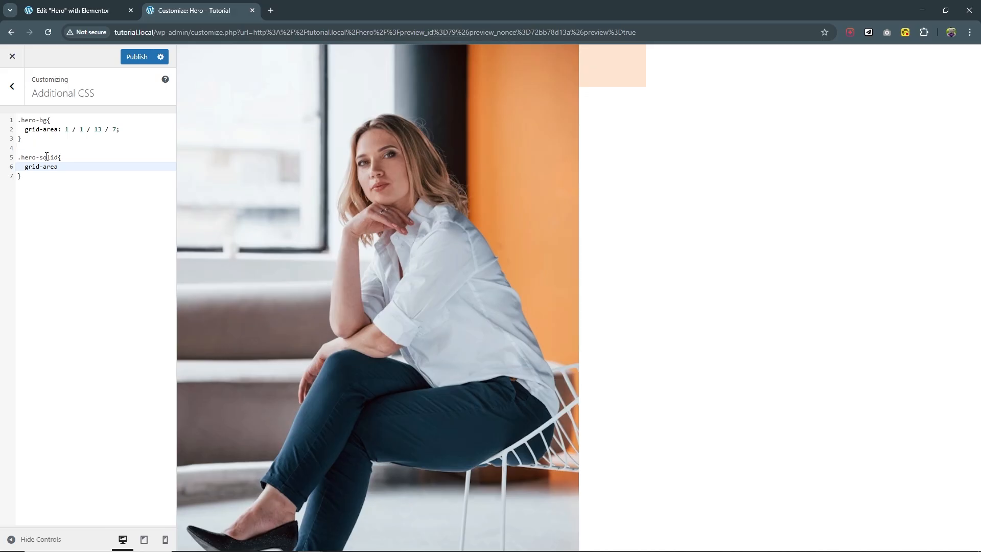
text(: 1 / 7 / 13 / 13;)
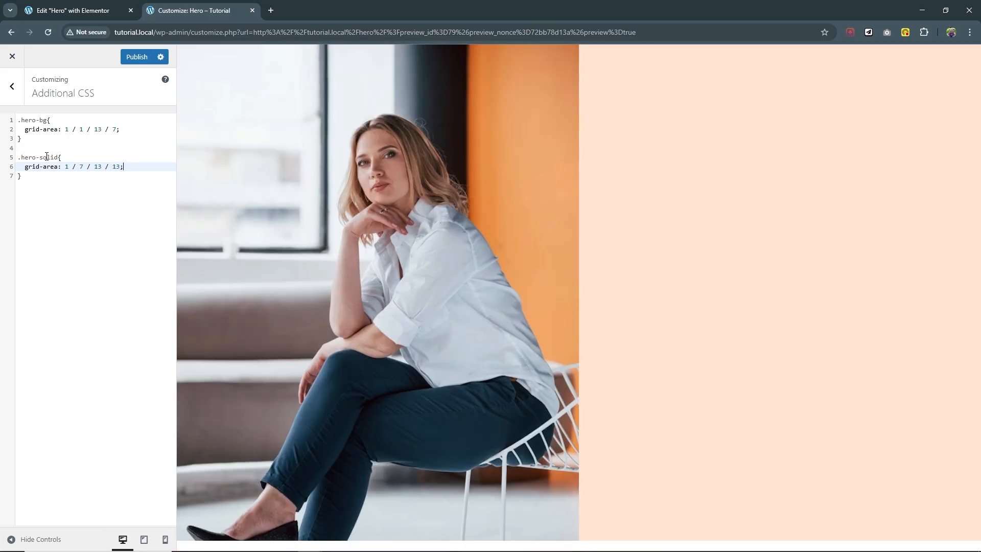
click(134, 57)
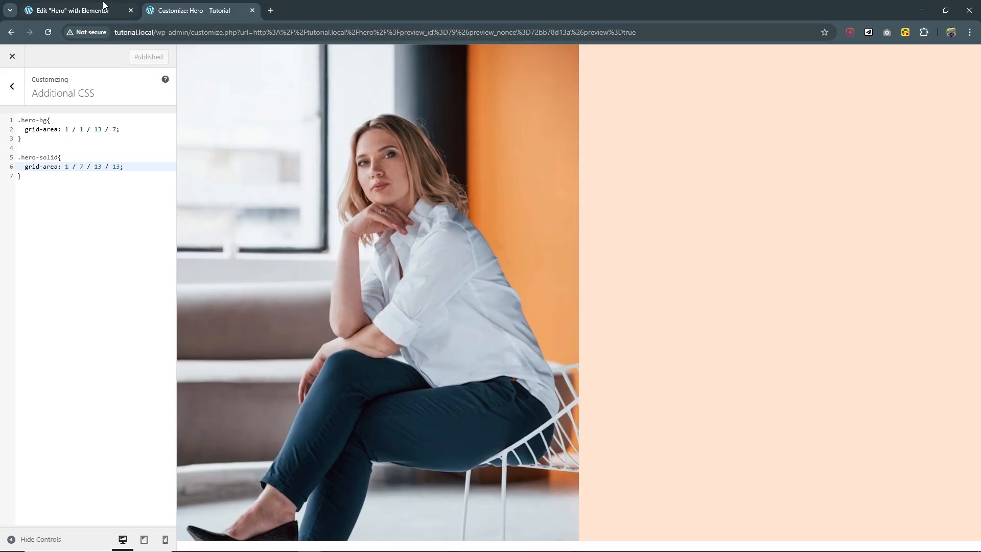
click(103, 8)
Reload the editor and rename the third container to content.
click(51, 31)
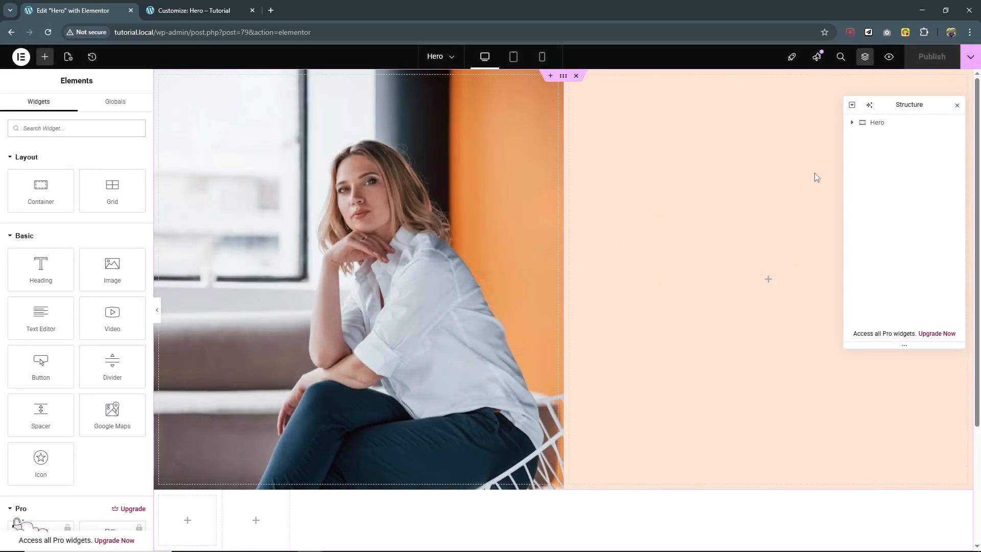
click(852, 123)
click(890, 170)
double_click(902, 175)
text(content)
key(Return)
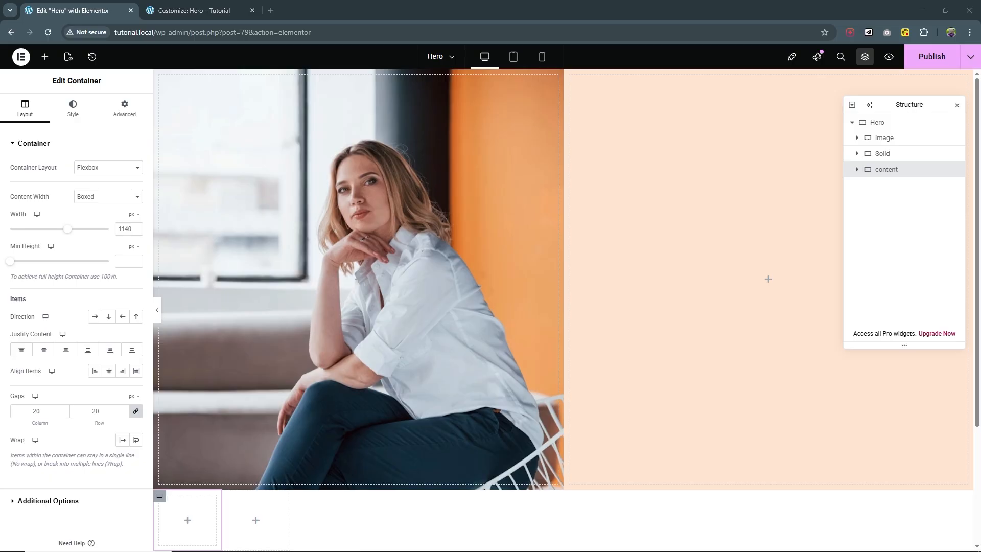
Add two Heading widgets, a Text Editor and a Button to the content container.
click(44, 56)
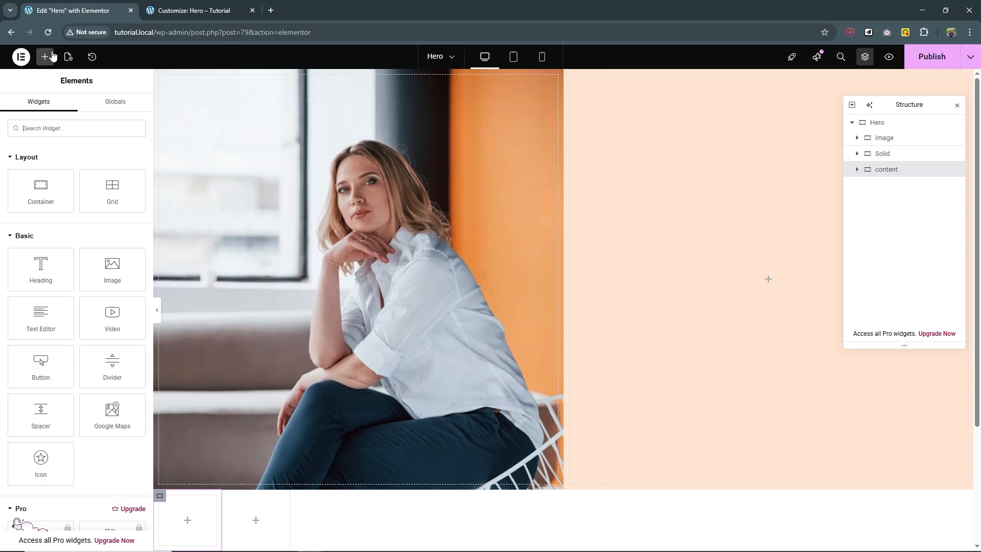
click(39, 276)
click(45, 56)
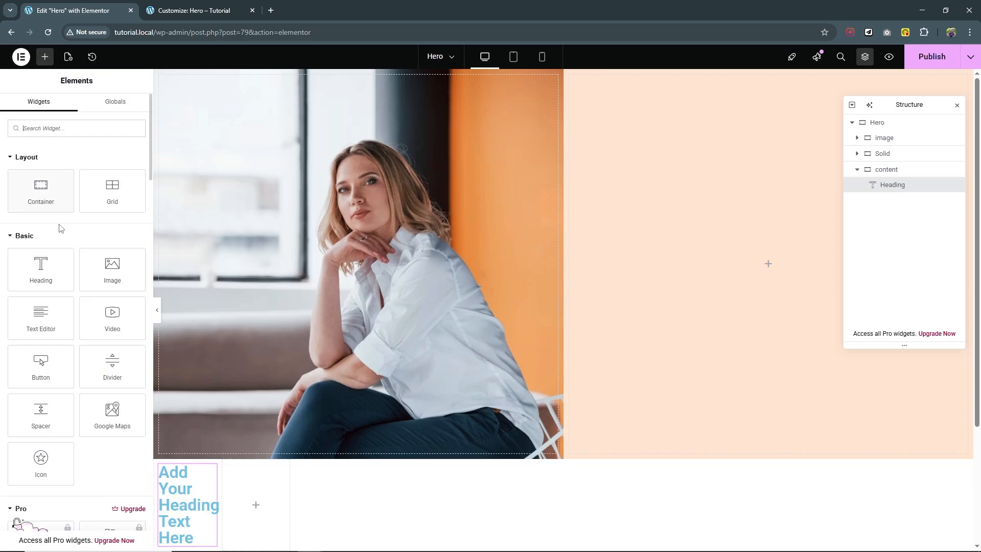
click(41, 272)
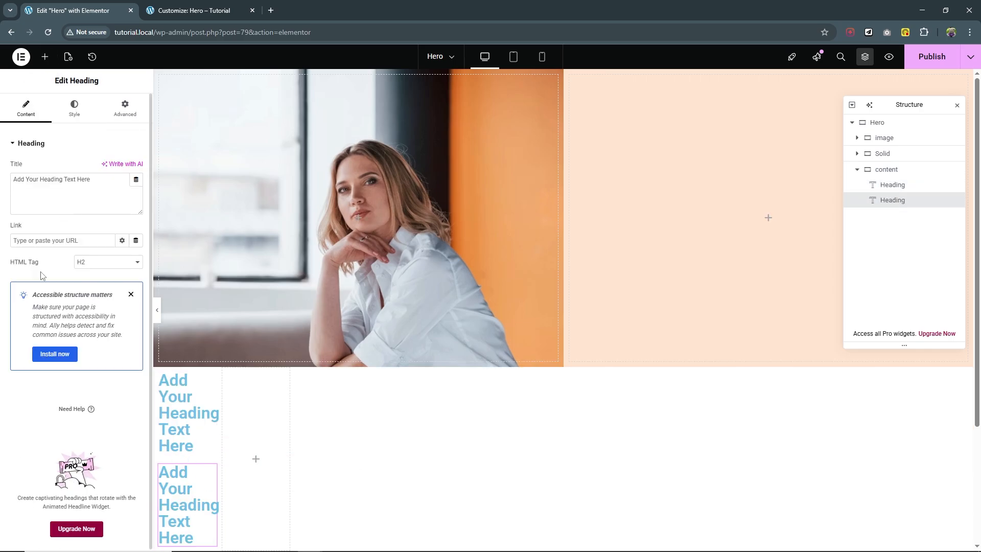
click(44, 57)
click(48, 333)
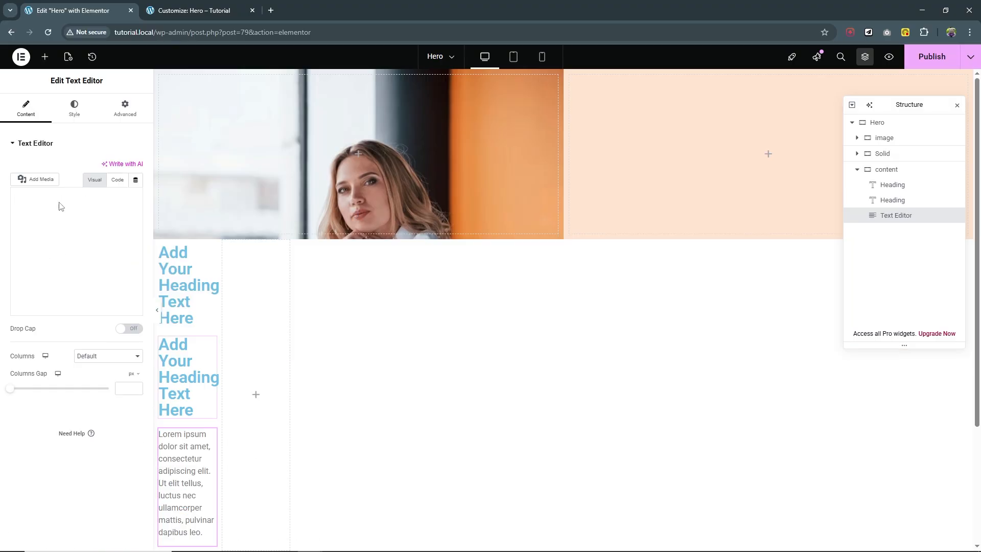
click(45, 56)
click(41, 361)
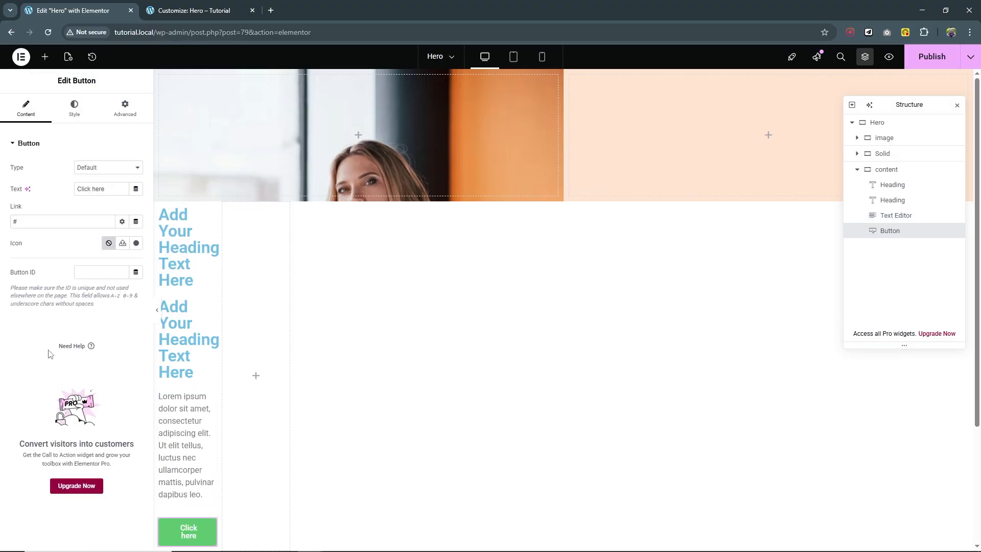
Replace the first heading's placeholder text with the pasted person's name.
click(893, 185)
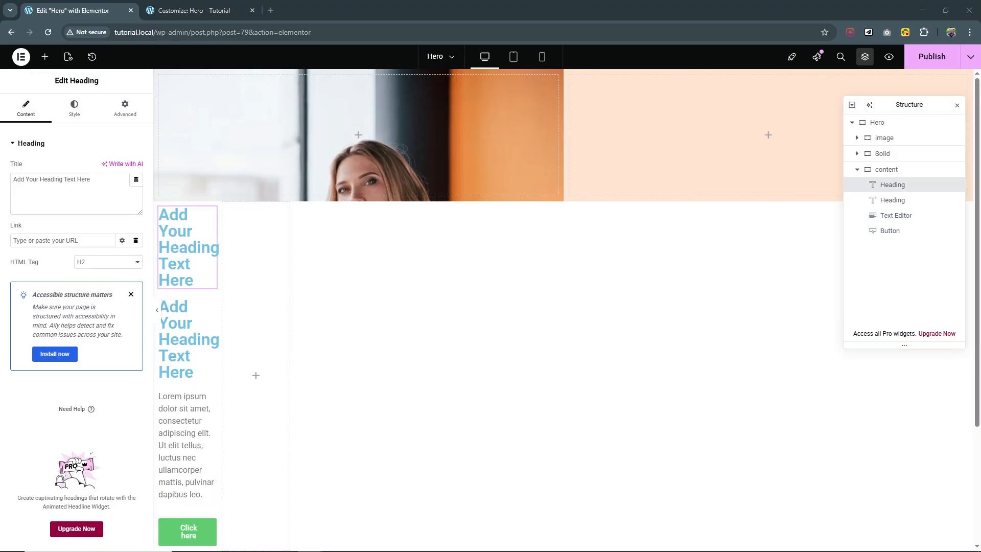
drag(92, 180, 12, 180)
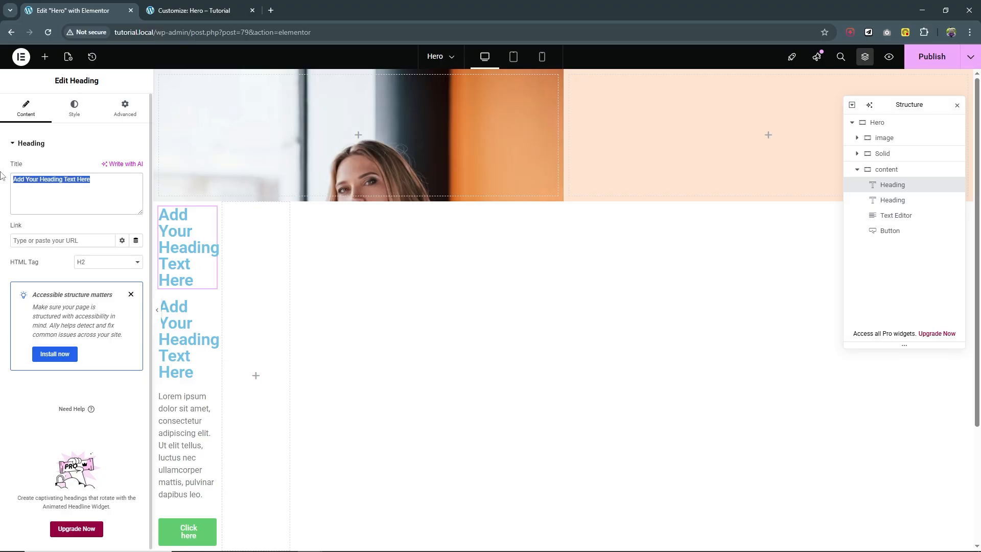
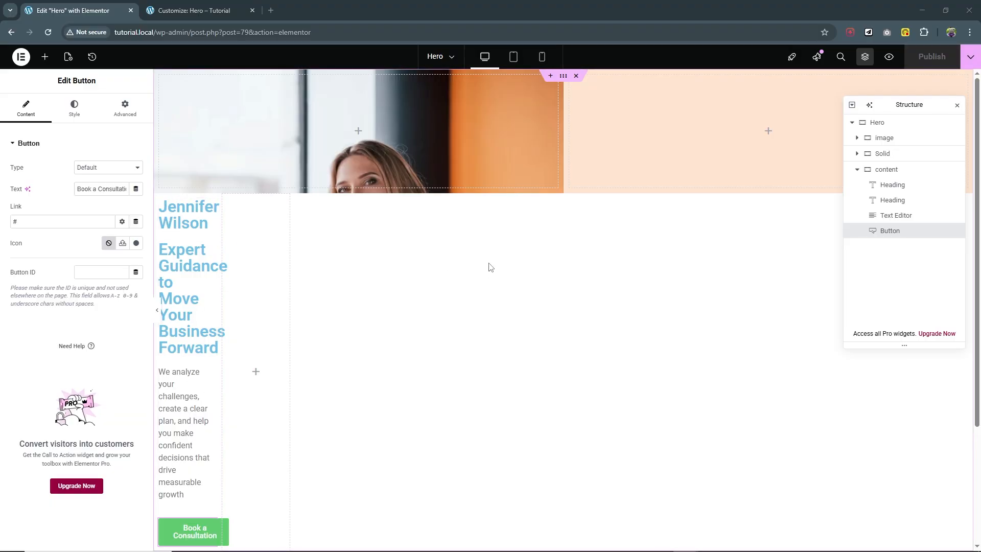
Give the content container the CSS class hero-content and save with Ctrl+S.
click(899, 169)
click(127, 108)
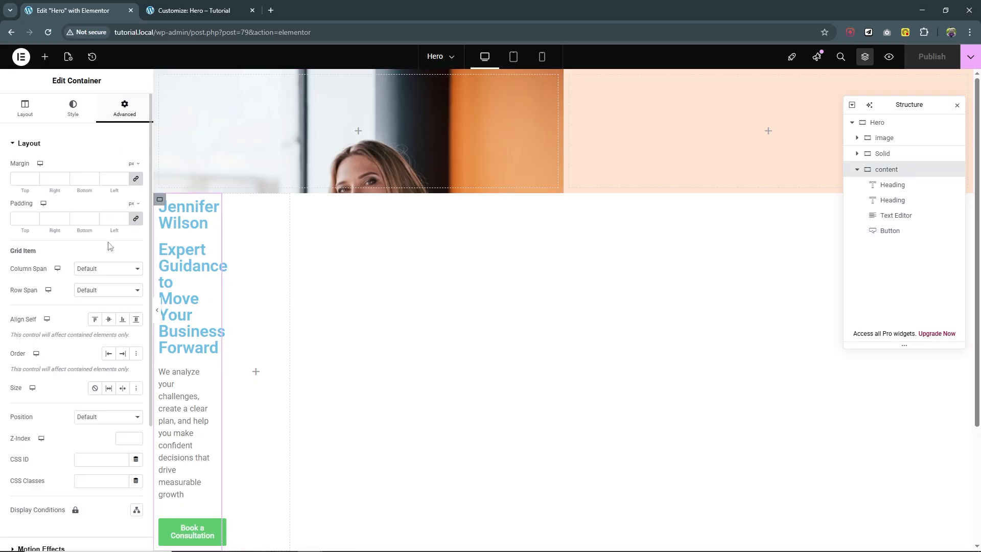
click(93, 478)
text(hero-content)
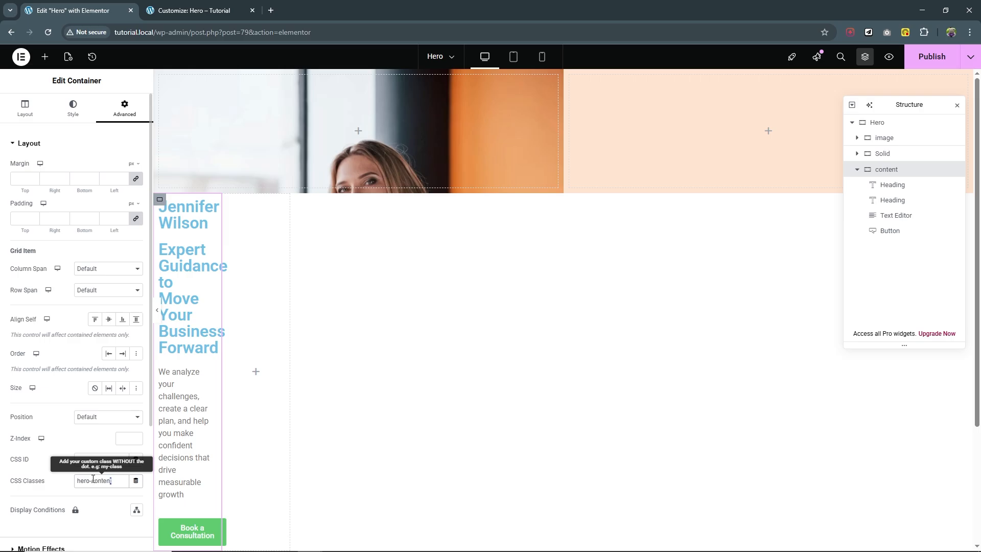
key(ctrl+a)
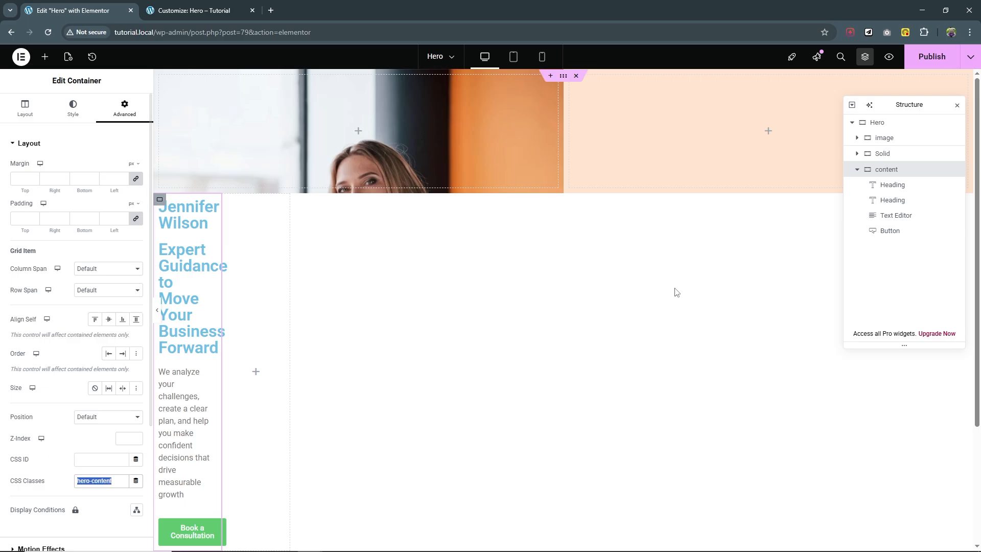
key(ctrl+s)
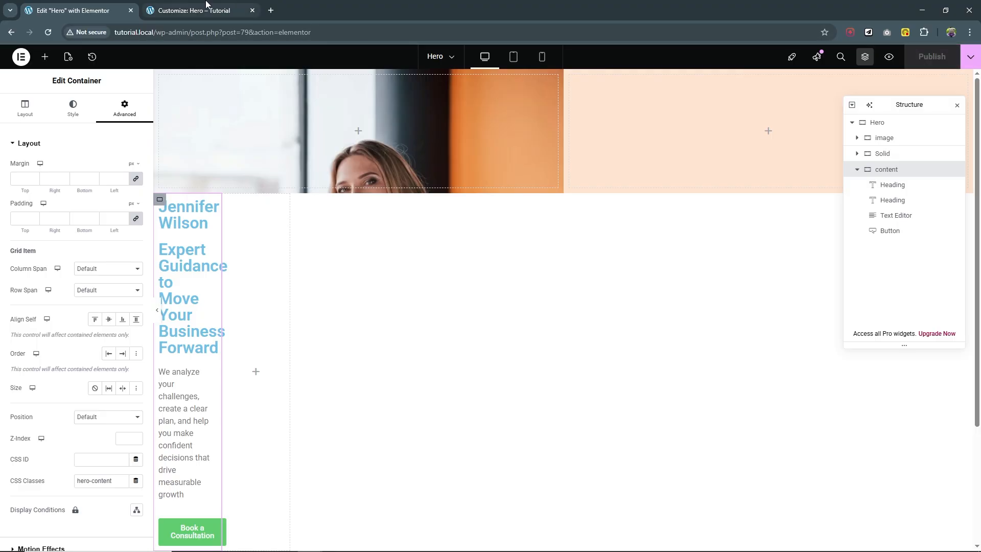
click(194, 10)
Add the rule .hero-content{grid-area: 4 / 6 / 11 / 11} to Additional CSS and publish it.
click(48, 33)
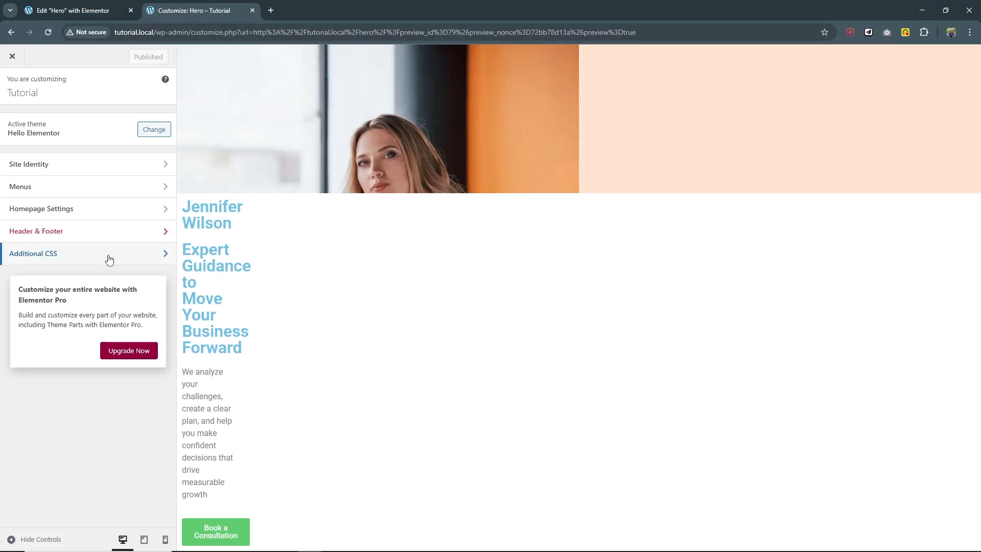
click(107, 255)
click(46, 183)
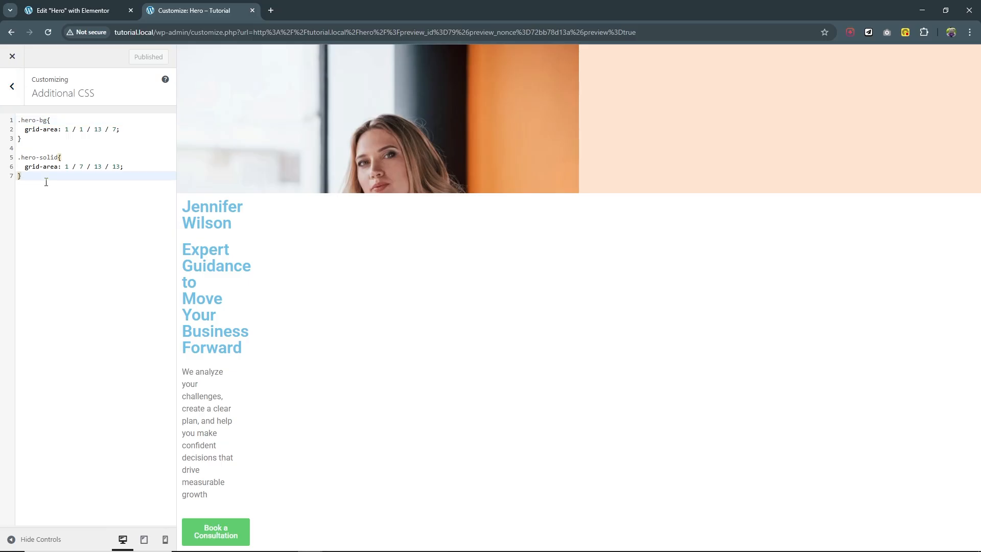
key(Return)
key(Return)
text(.hero-content)
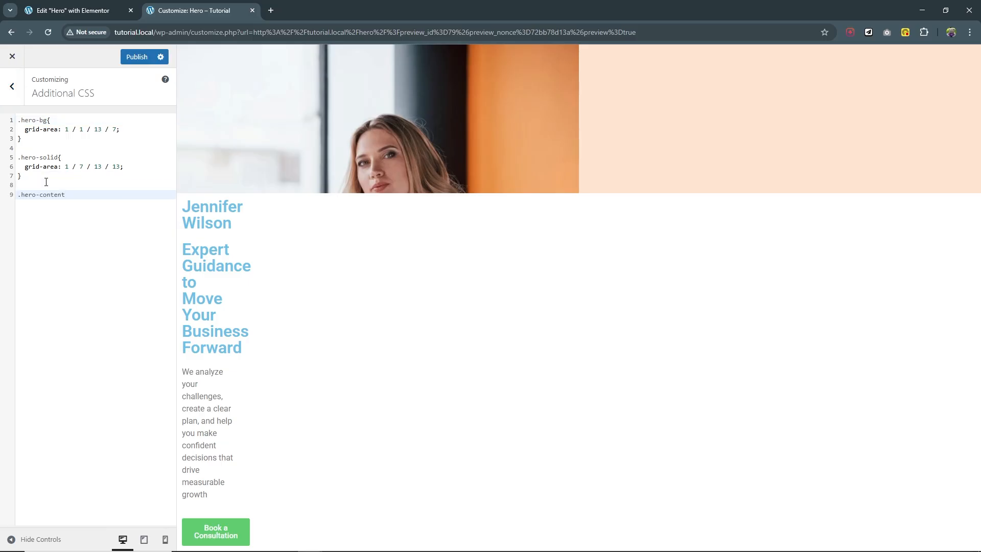
text({)
key(Return)
text(gri)
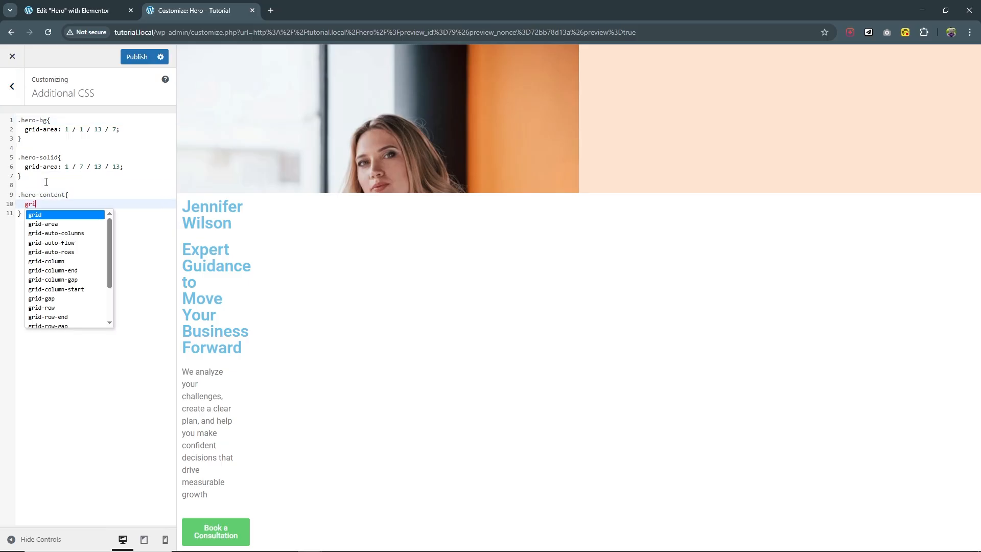
text(d)
key(Down)
key(Return)
text(: 4 )
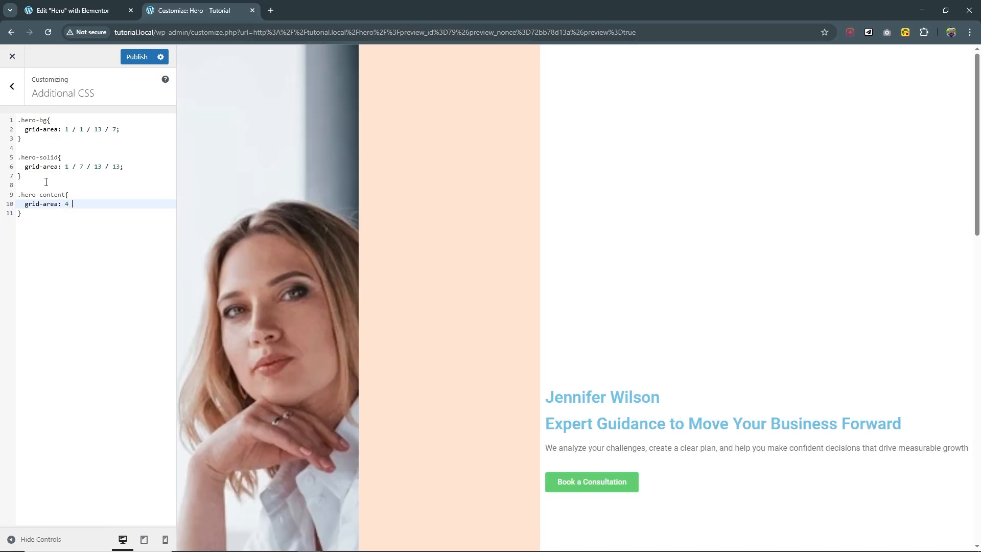
text(/ 6 /)
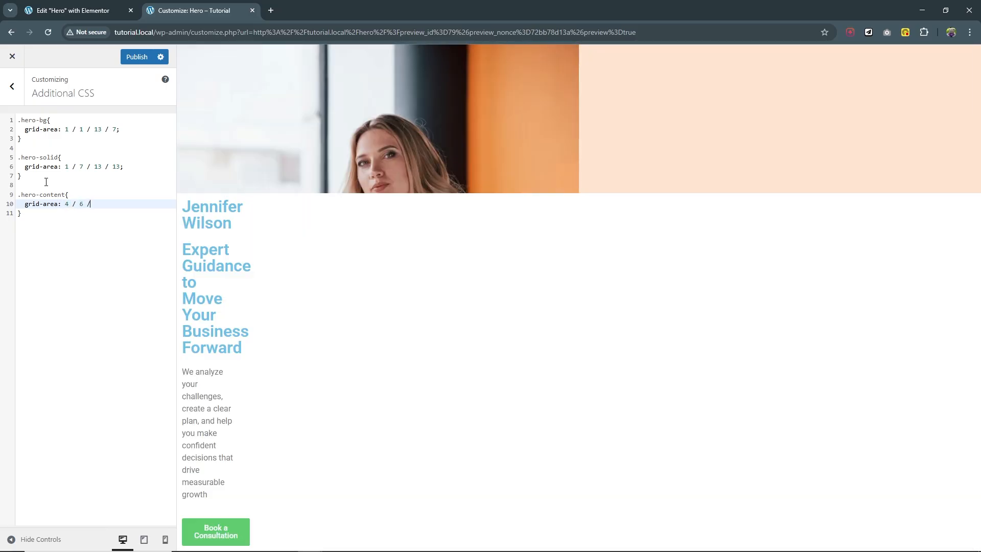
text( 11 / 11)
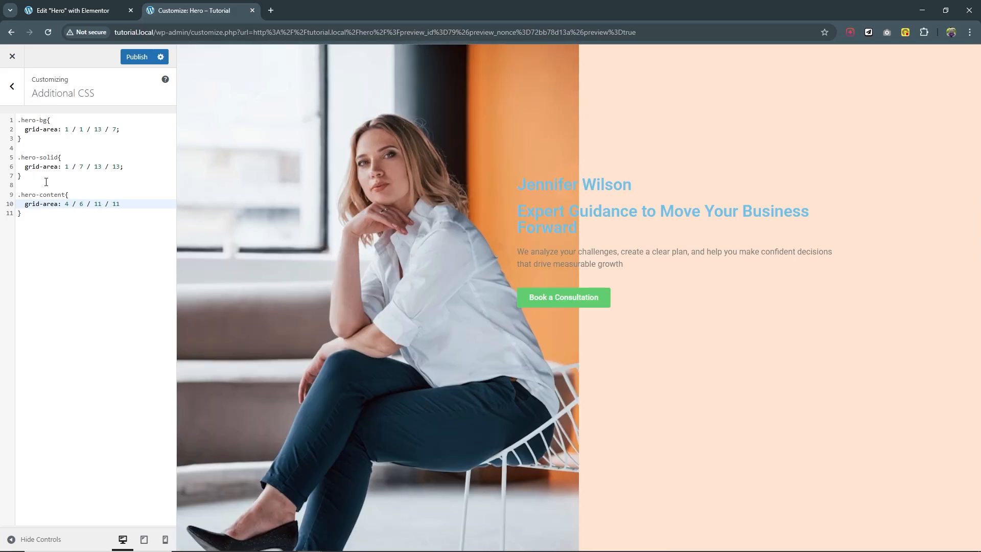
click(136, 57)
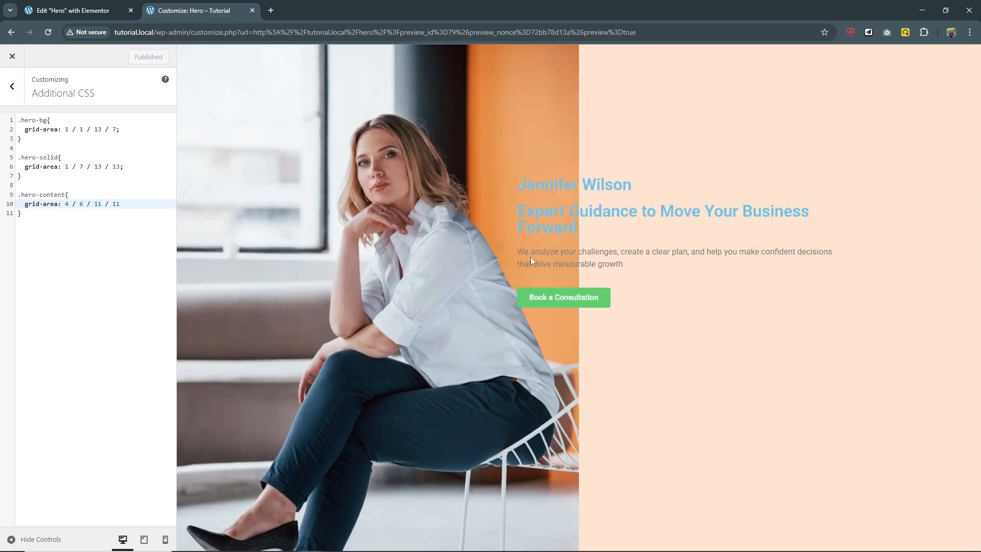
click(76, 10)
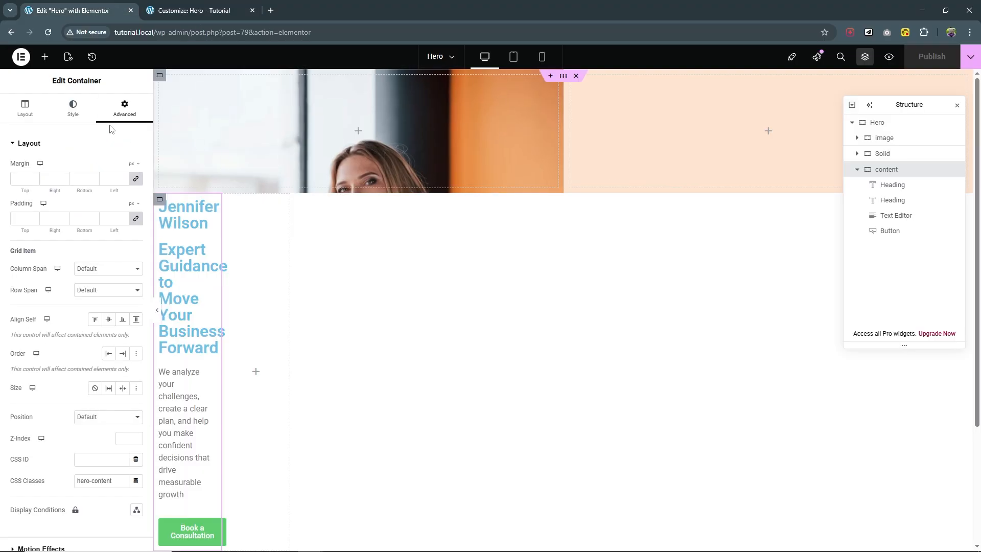
Reload the editor and give the content container a classic white background.
click(48, 32)
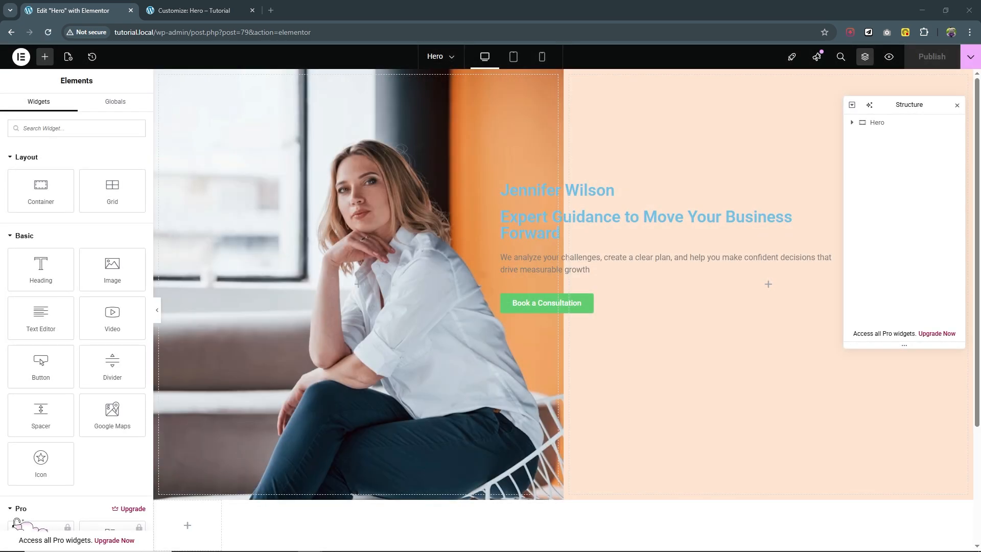
click(852, 122)
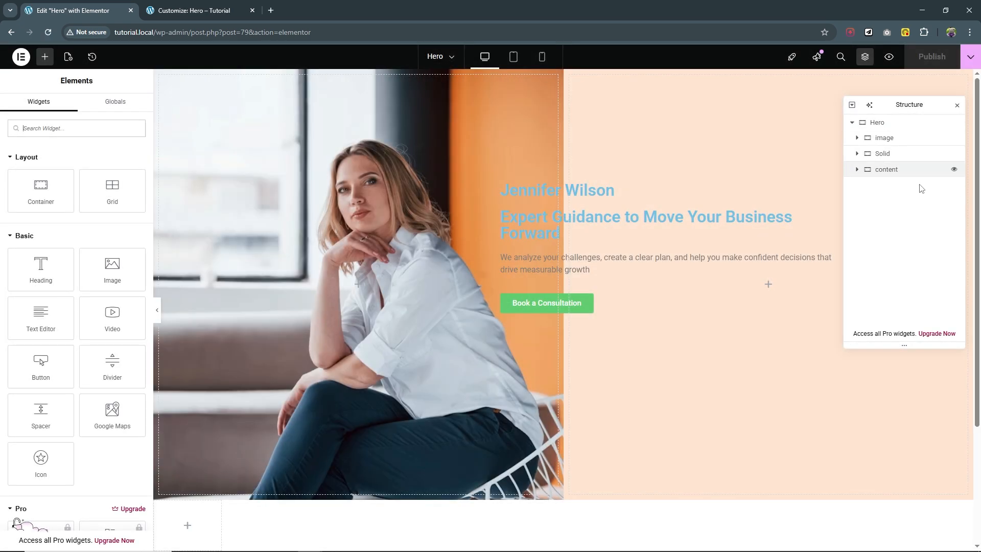
click(887, 174)
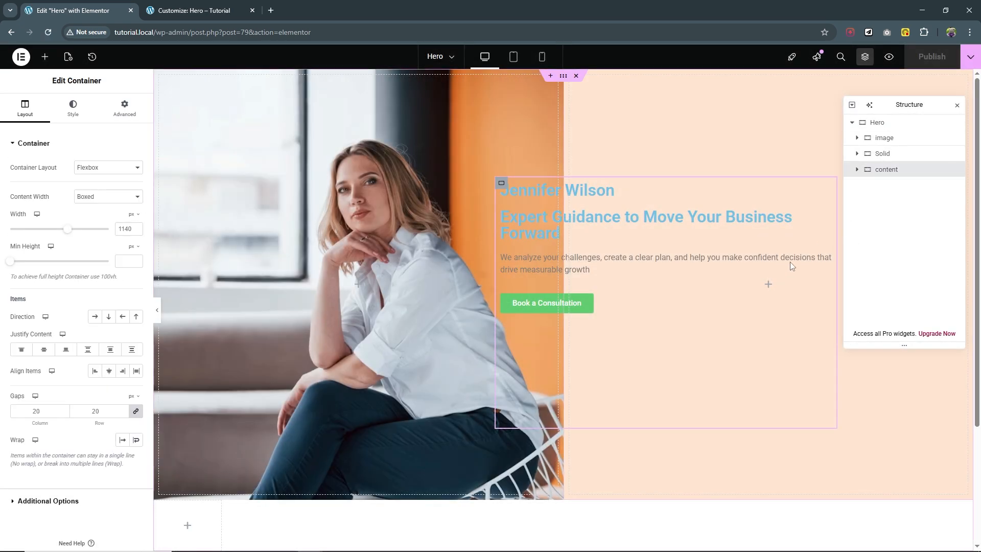
click(73, 108)
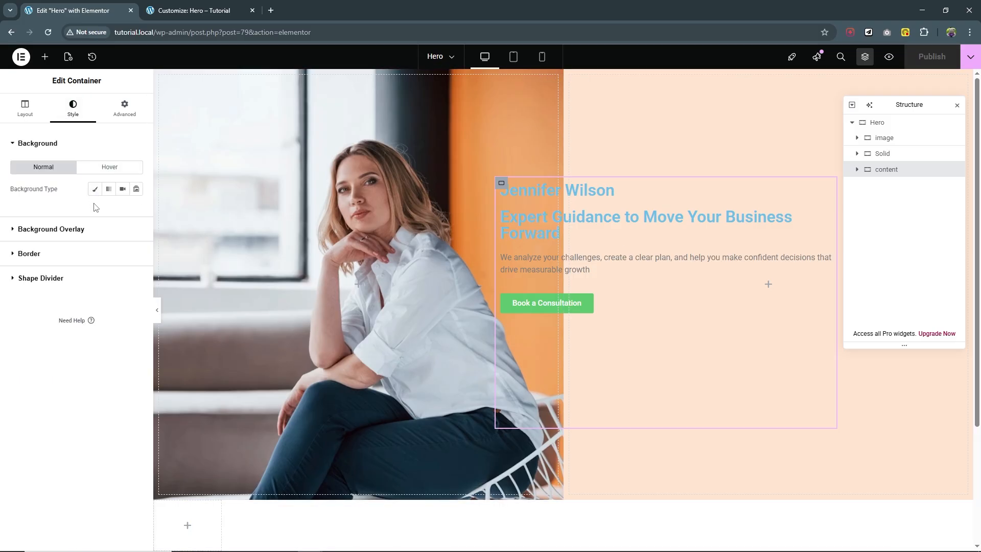
click(95, 189)
click(136, 210)
drag(103, 267, 70, 253)
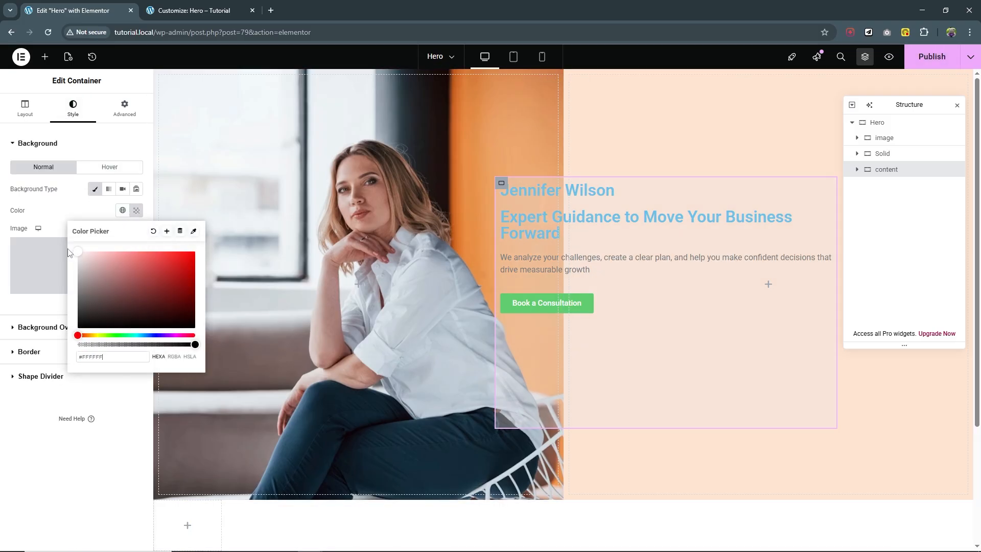
Centre the card's content vertically and horizontally.
click(25, 108)
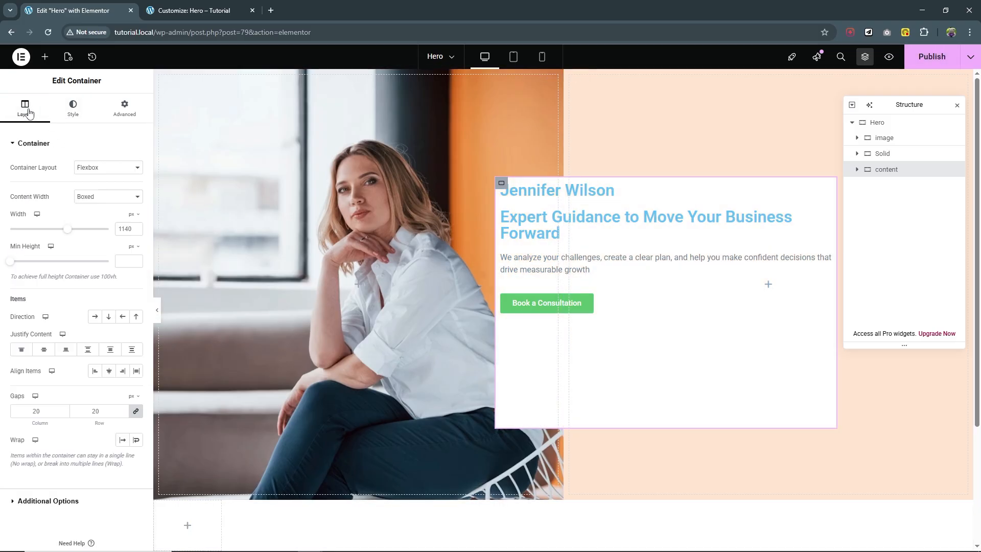
click(45, 350)
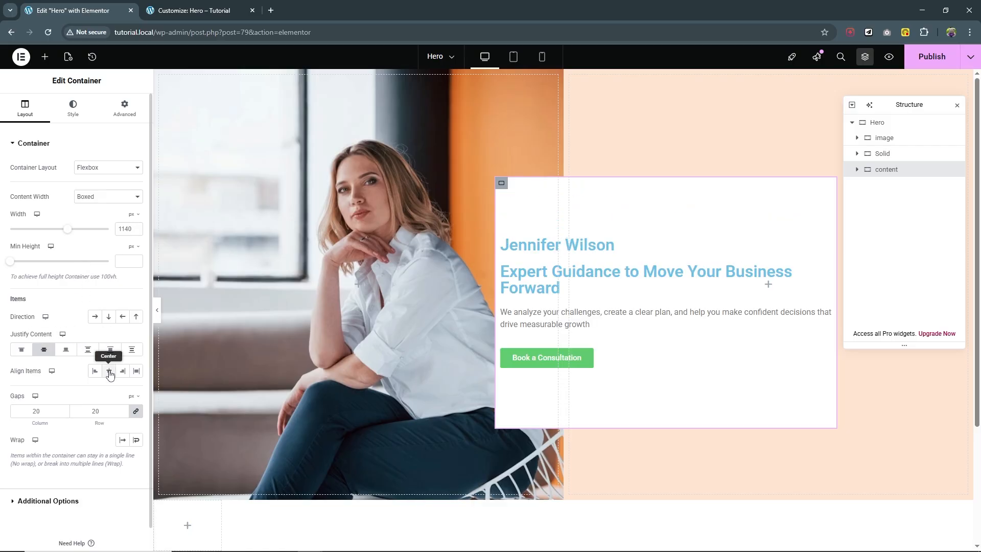
click(109, 371)
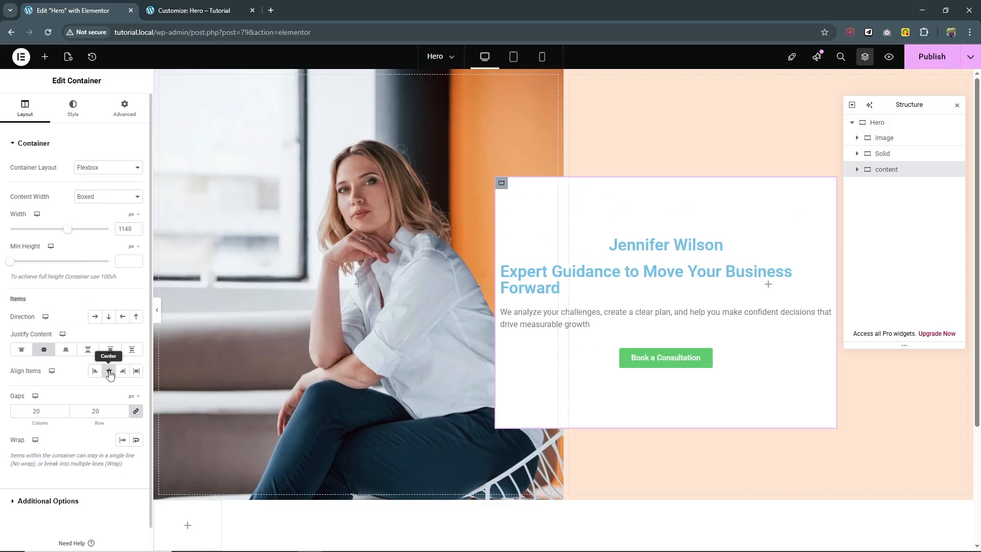
Set the content container's padding to 3 rem on all sides.
click(127, 111)
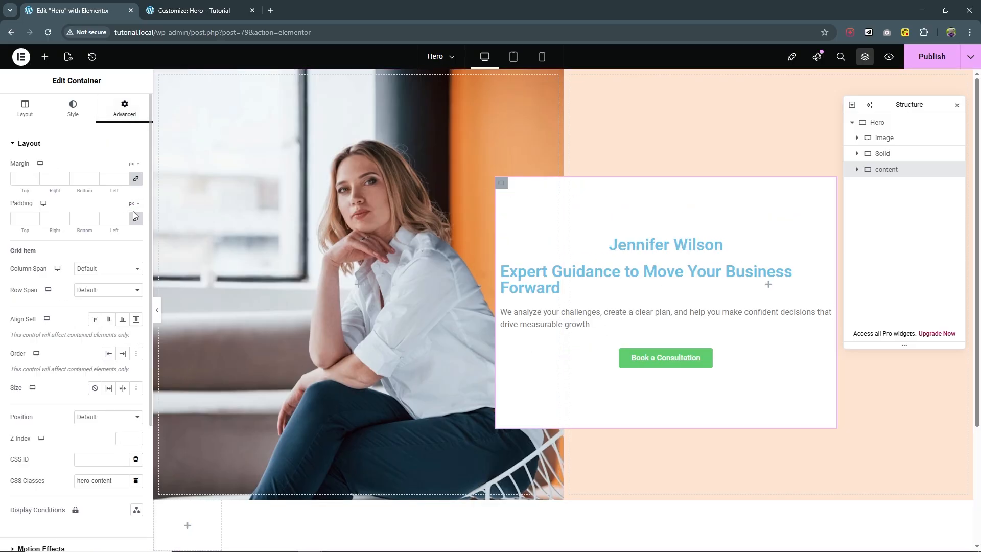
click(133, 204)
click(131, 250)
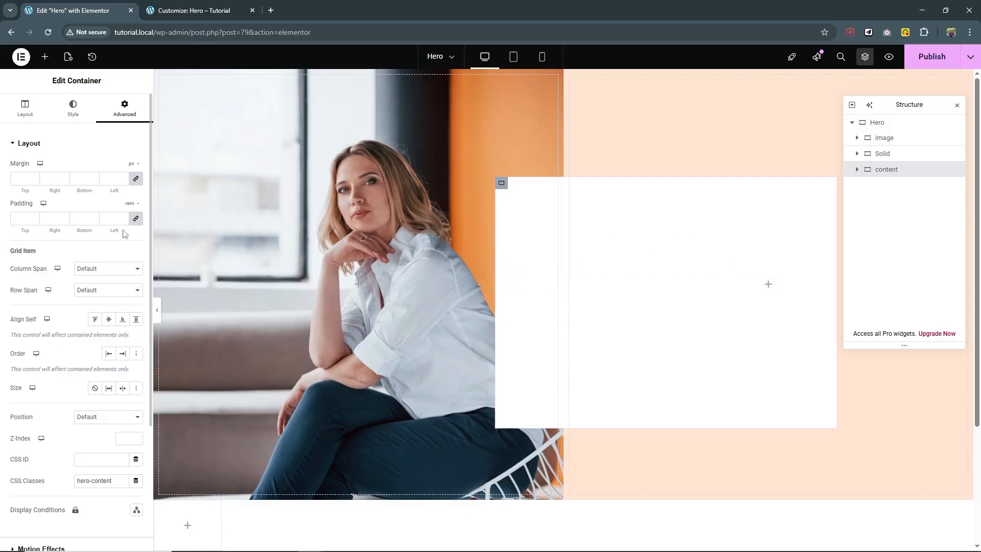
click(123, 217)
click(123, 217)
click(124, 218)
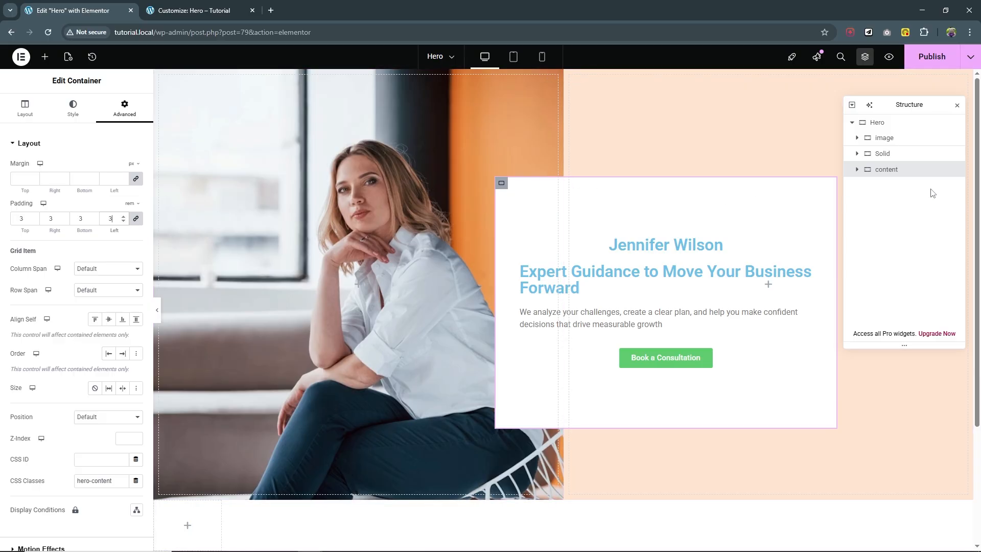
click(858, 170)
Set the name heading's font family to Rochester.
click(893, 186)
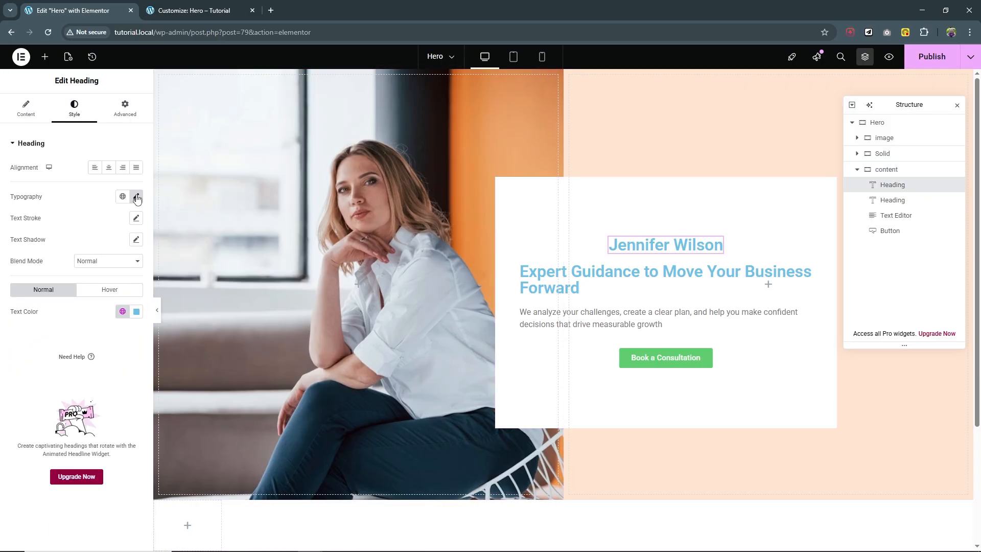
click(136, 196)
click(104, 245)
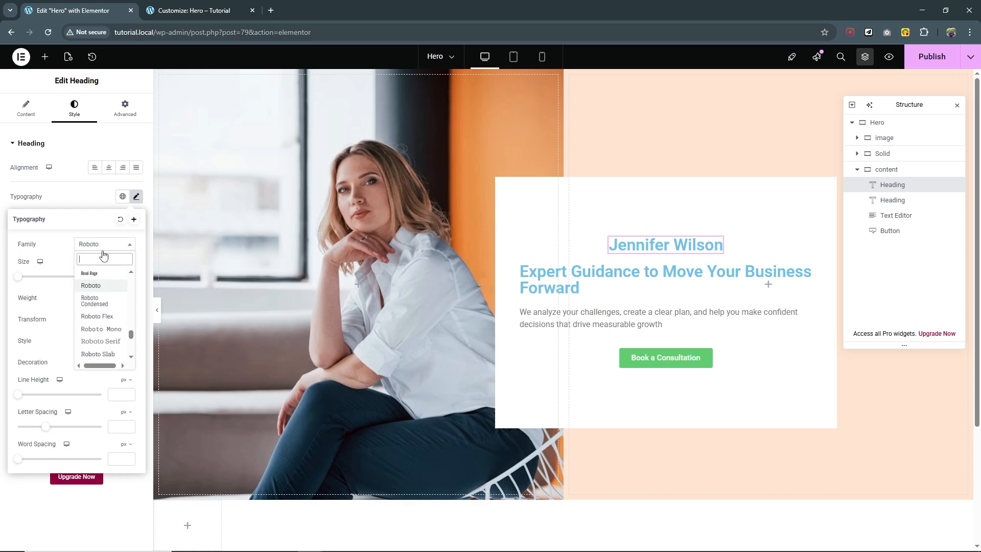
text(roch)
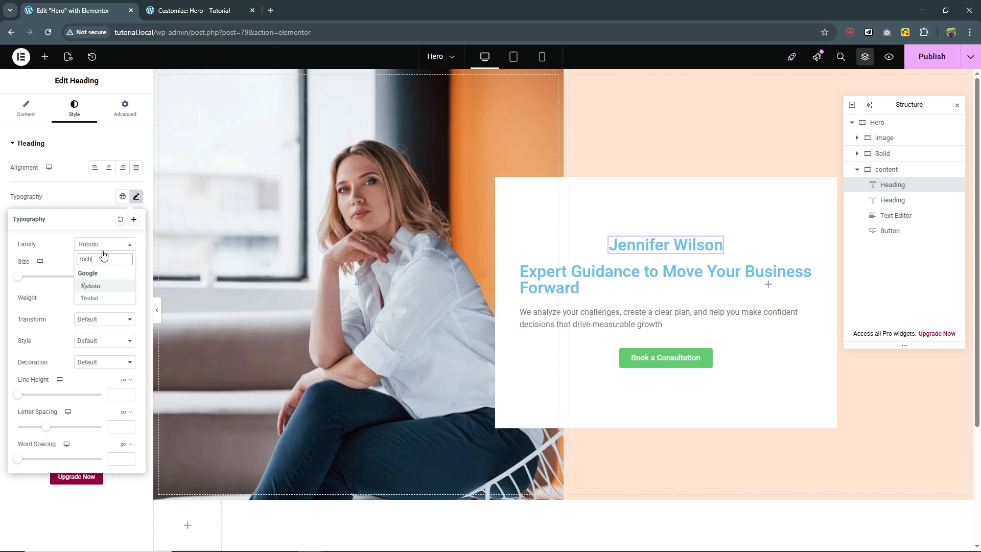
click(98, 286)
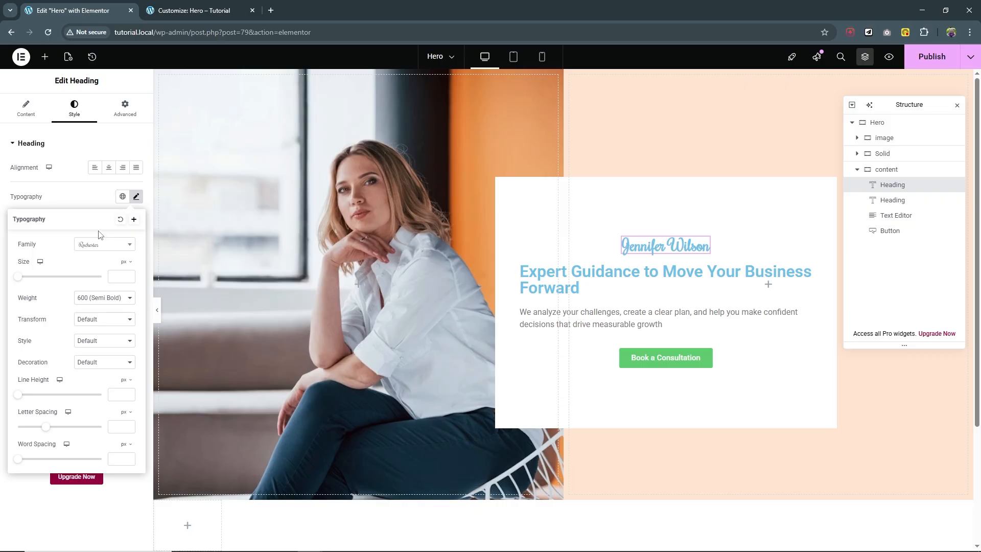
Colour the name heading medium grey #646464.
click(77, 190)
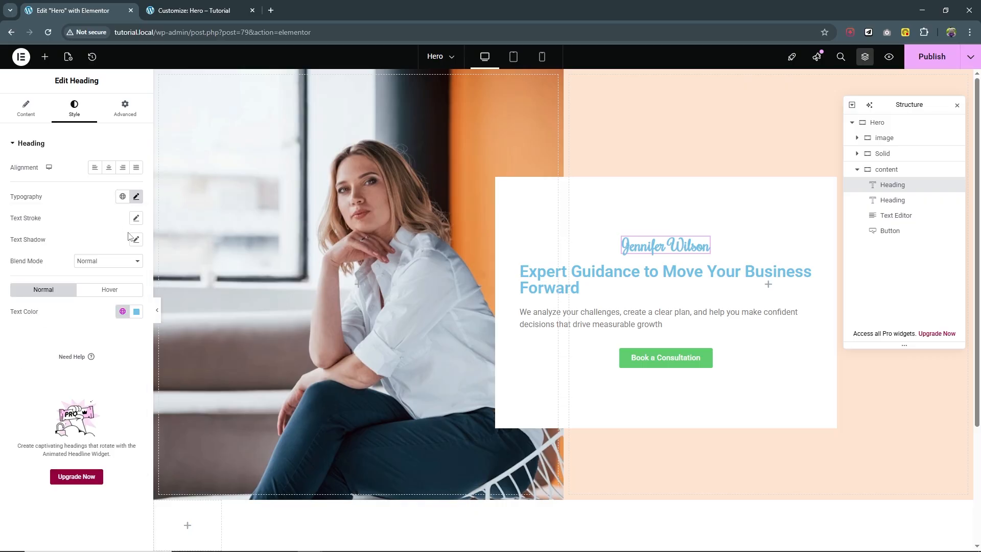
click(136, 311)
click(78, 415)
drag(69, 417, 77, 399)
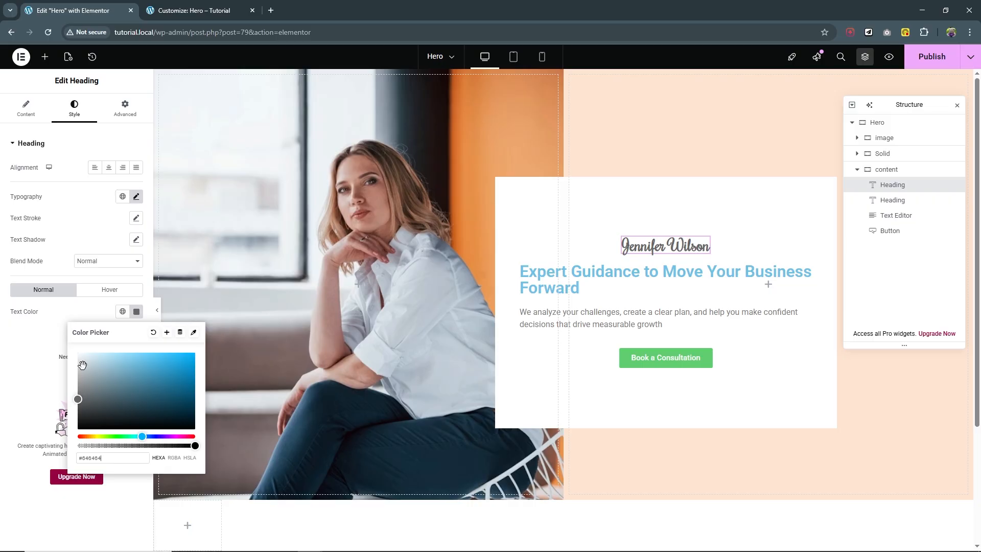
Set the name heading's font weight to 300 Light.
click(136, 197)
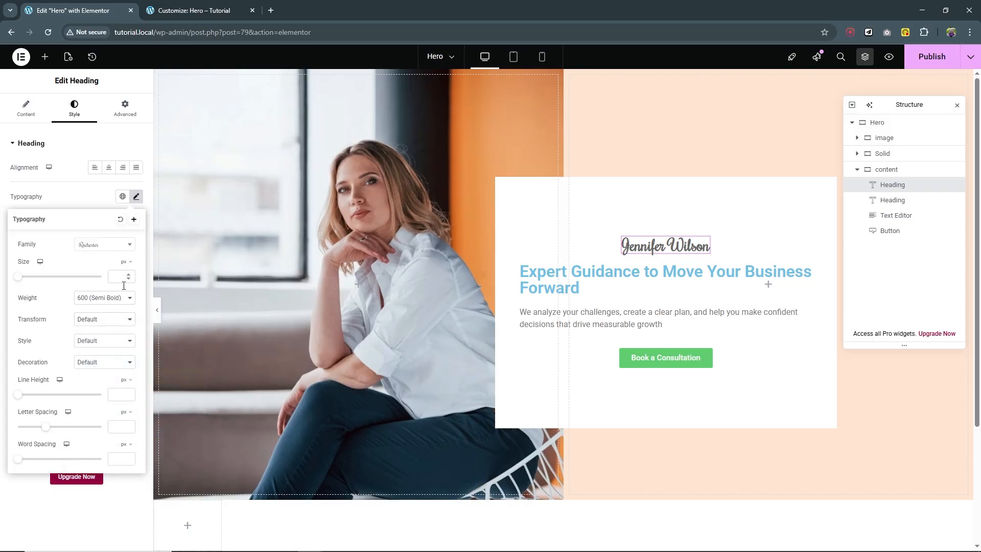
click(114, 300)
click(105, 338)
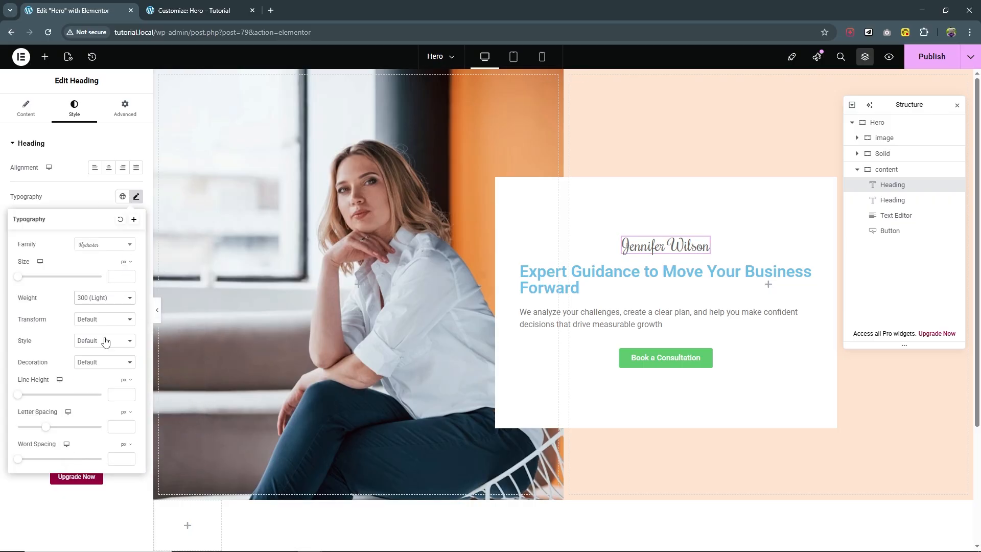
click(920, 265)
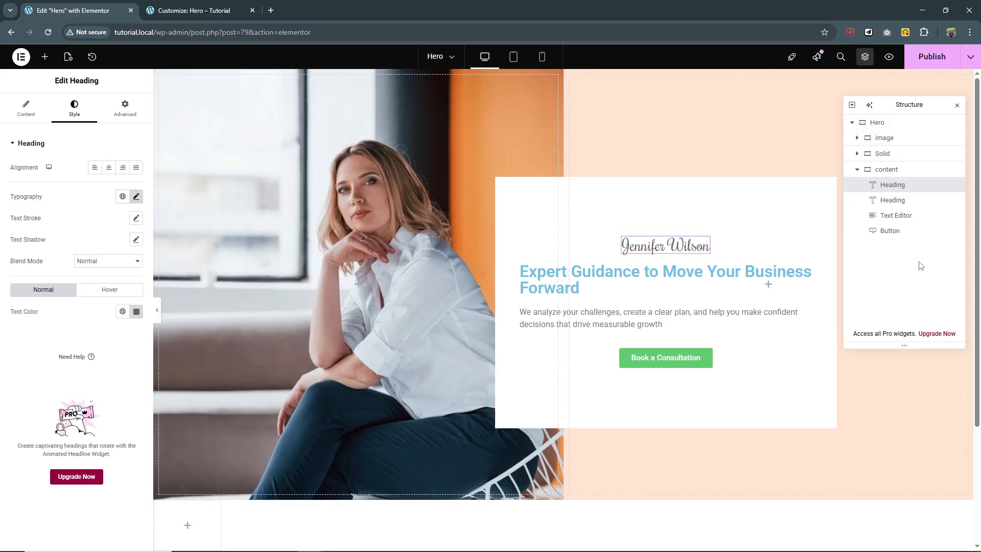
click(914, 215)
click(907, 200)
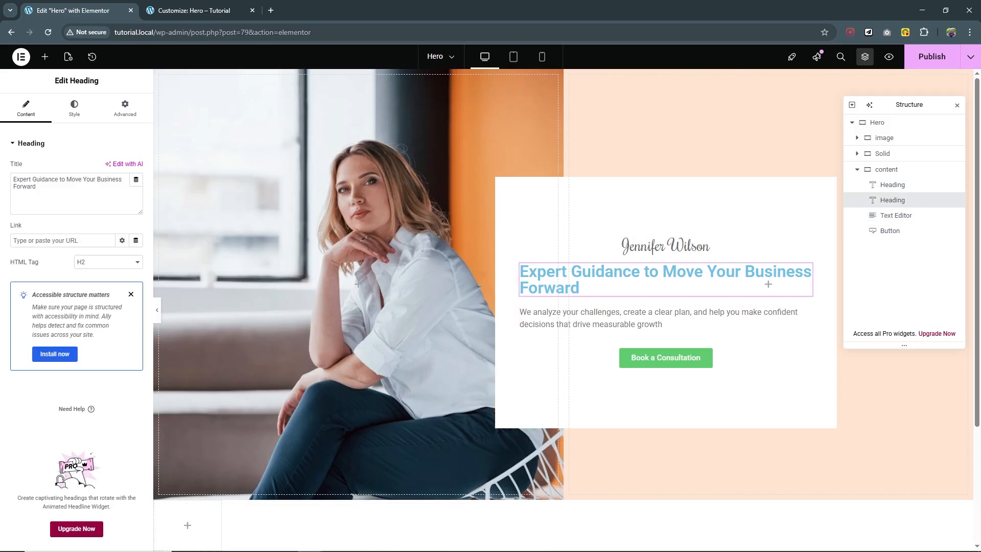
Set the main heading's font family to Amaranth.
click(75, 109)
click(136, 196)
click(107, 244)
text(ama)
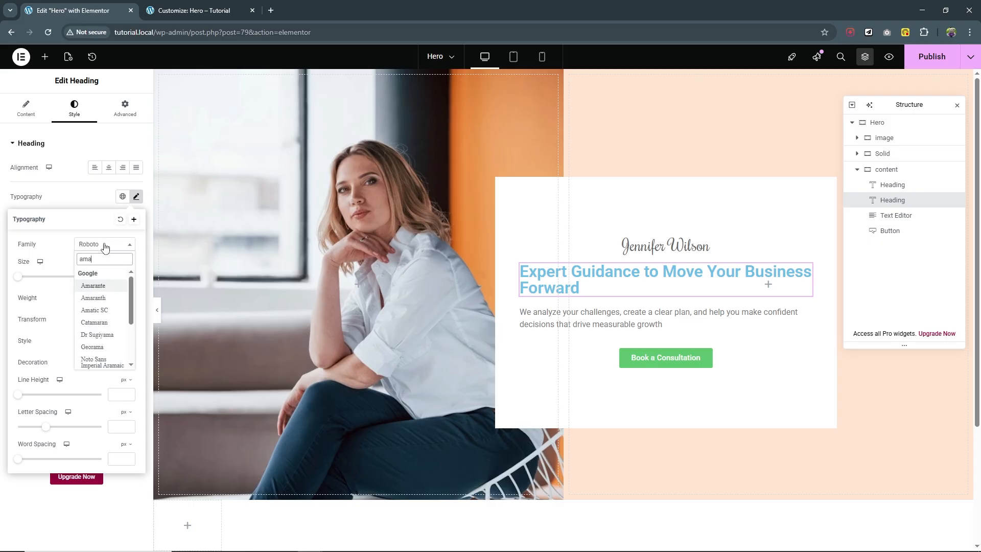
click(108, 298)
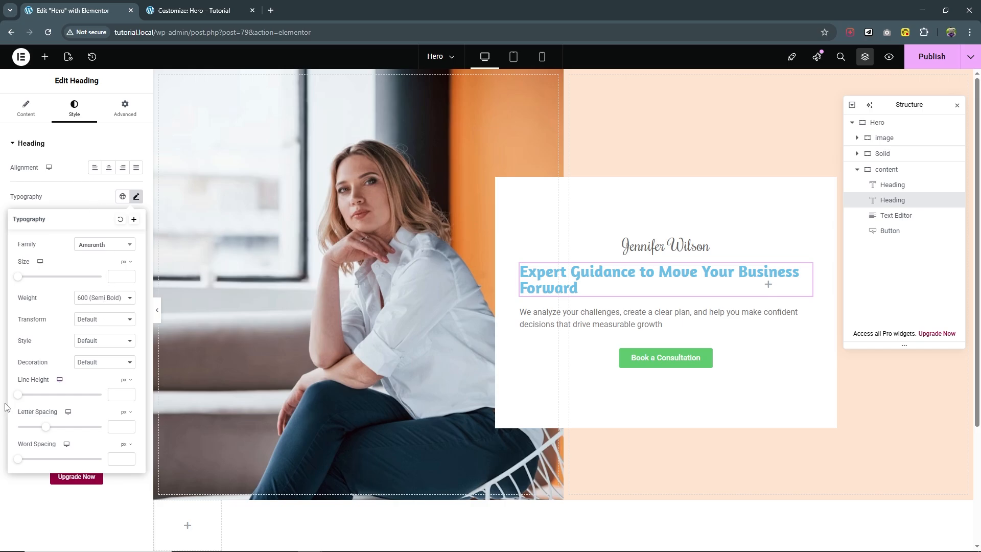
Make the main heading 5 rem with increased line height.
drag(18, 395, 56, 392)
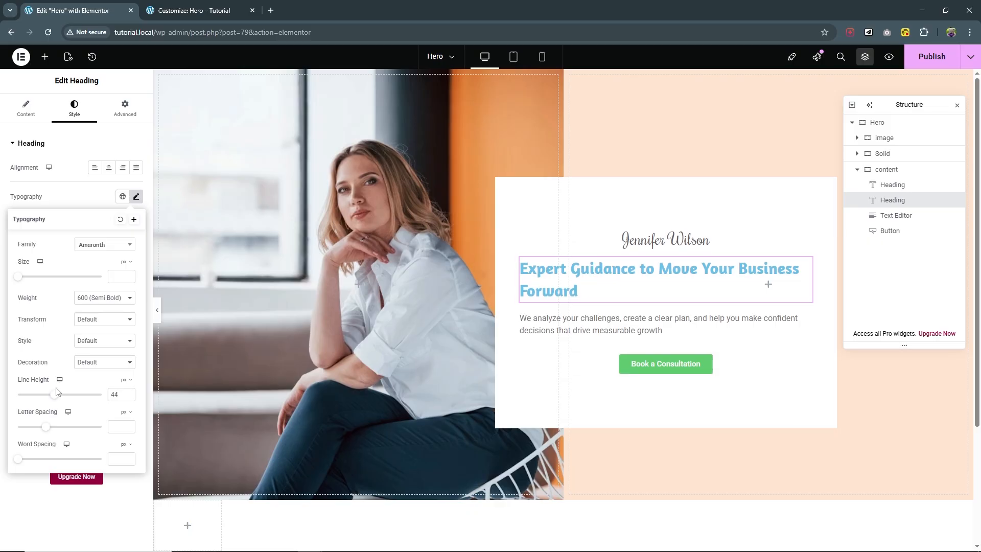
click(127, 261)
click(123, 292)
text(5)
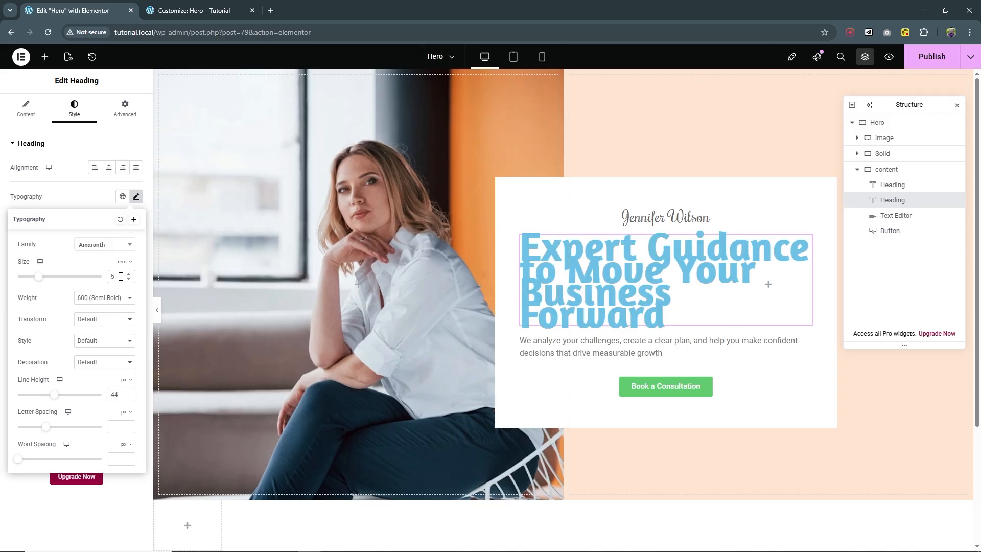
drag(53, 395, 75, 396)
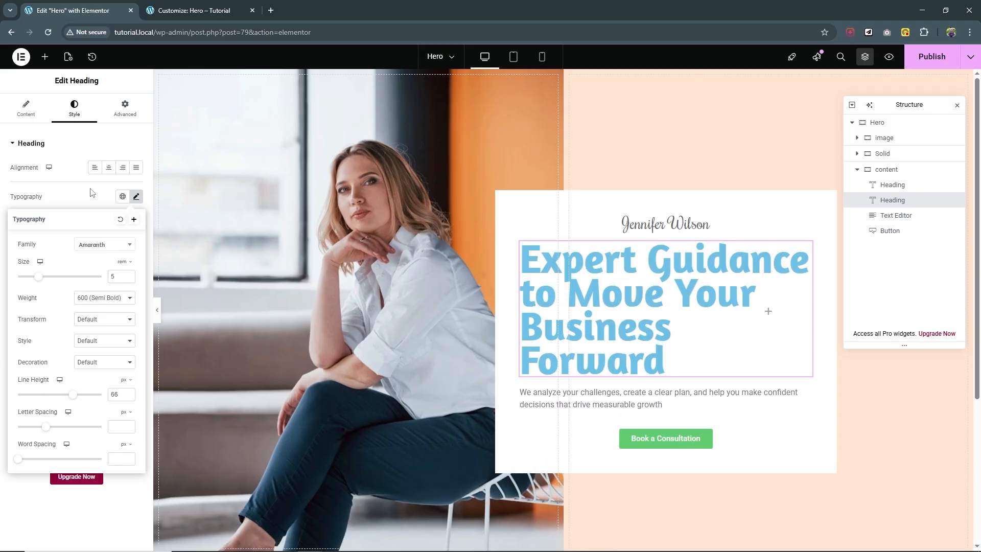
Colour the main heading dark grey, widen its line height further, and centre-align it.
click(91, 192)
click(136, 311)
drag(111, 377, 66, 394)
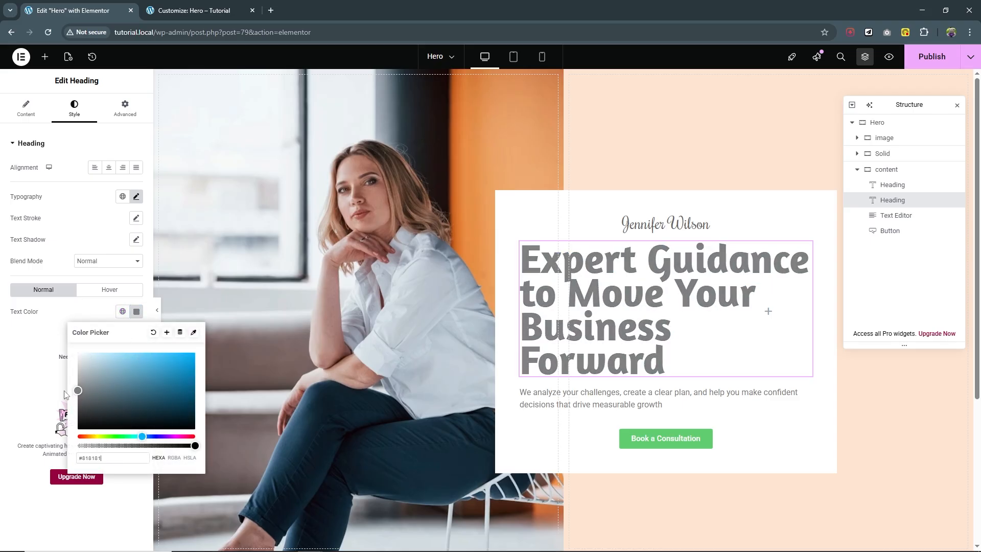
click(136, 197)
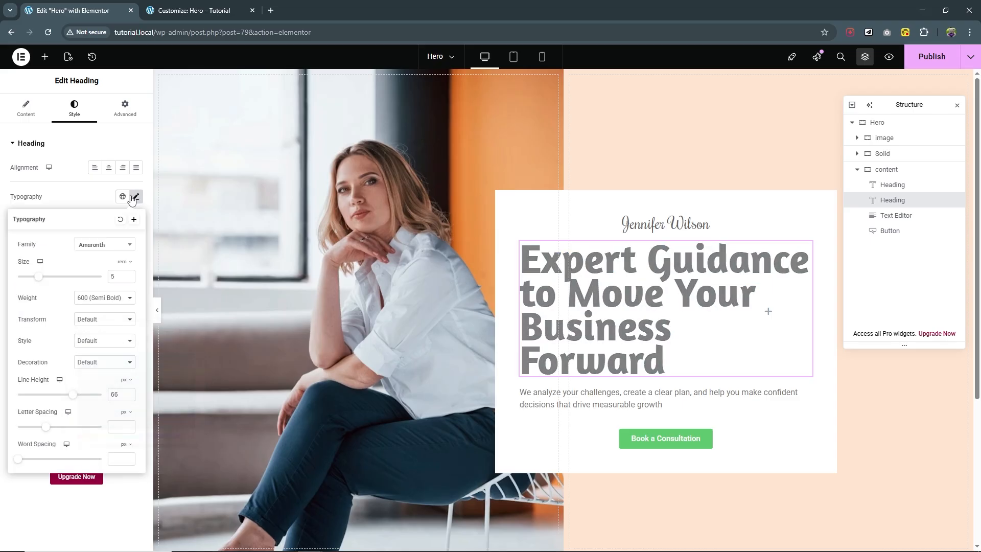
drag(66, 398, 83, 398)
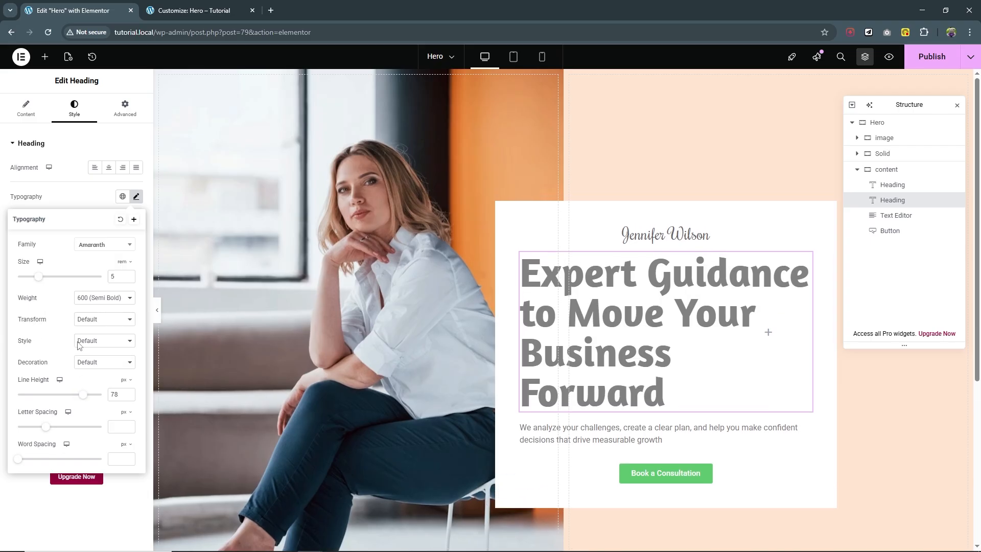
click(108, 167)
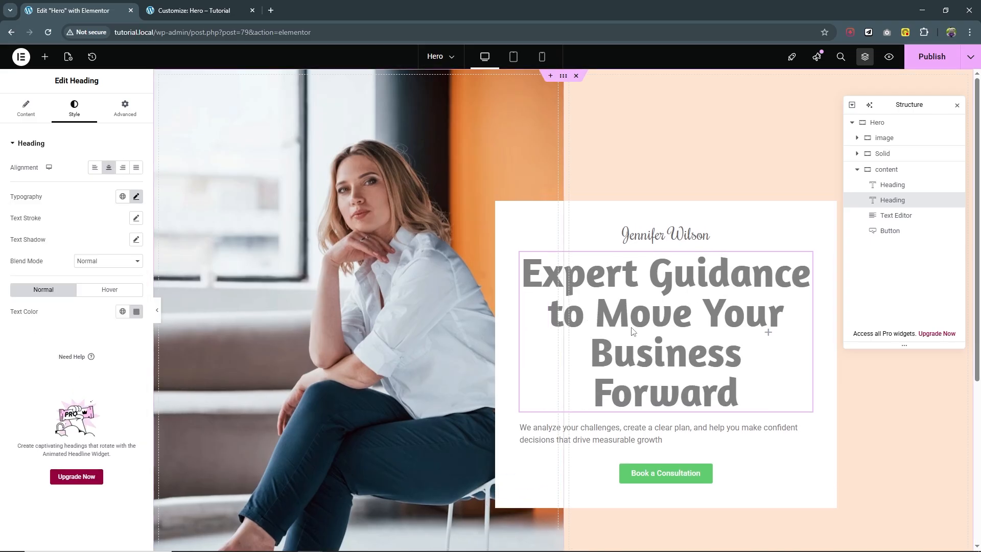
Centre the paragraph and set the button padding to 1.3 rem / 2 rem.
click(659, 434)
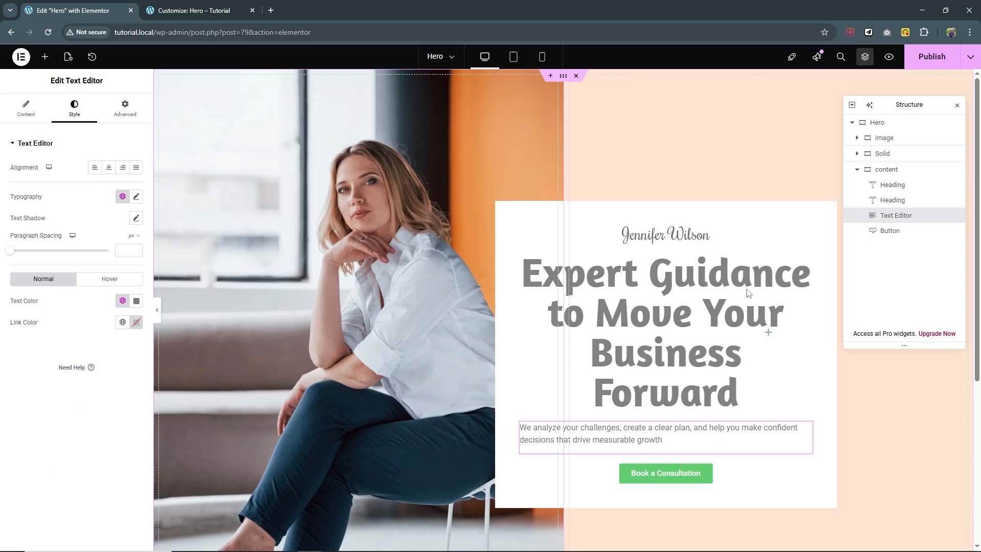
click(110, 168)
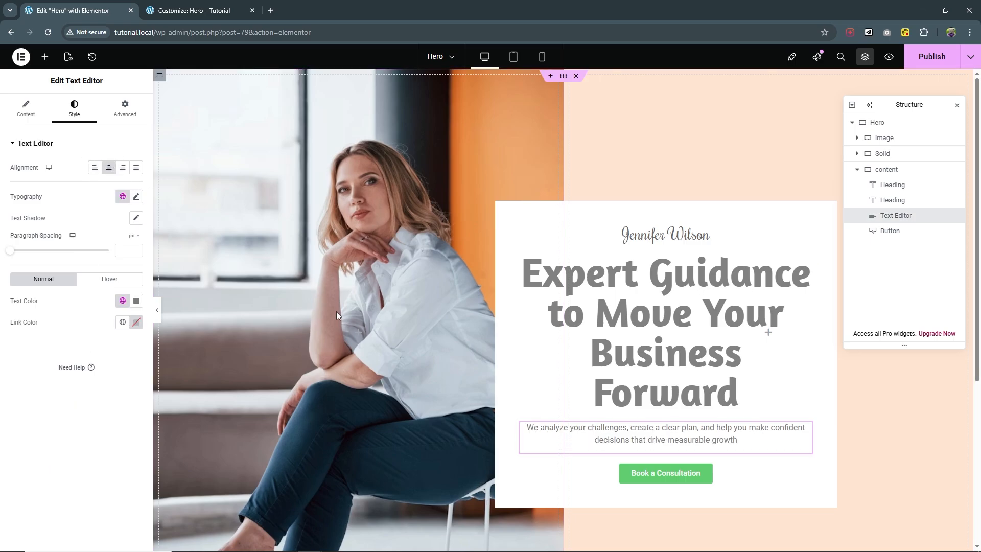
click(903, 236)
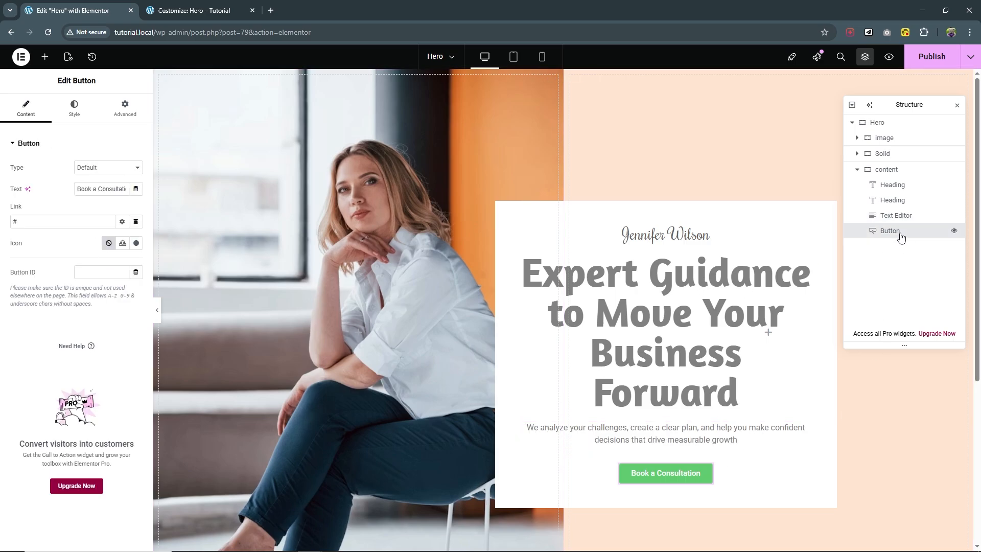
click(73, 106)
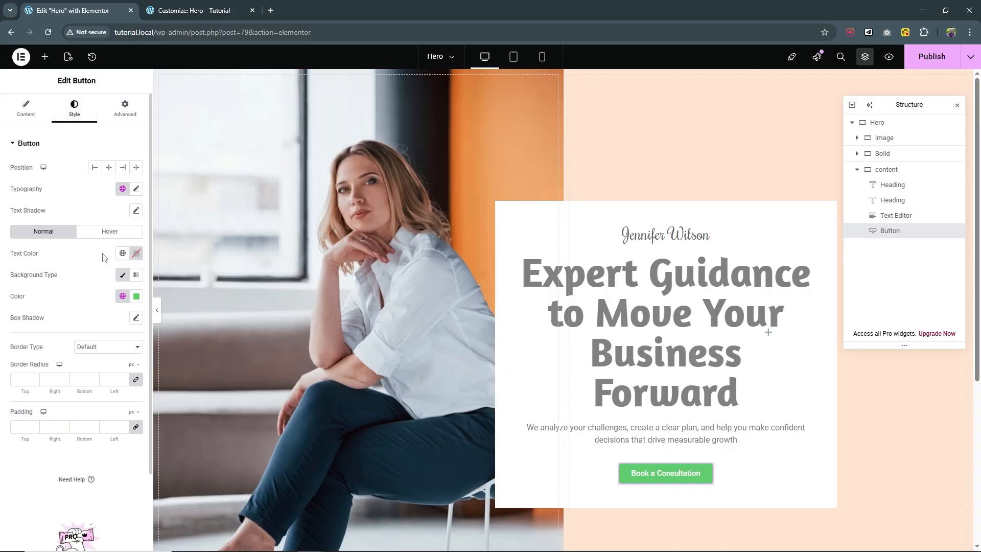
click(137, 428)
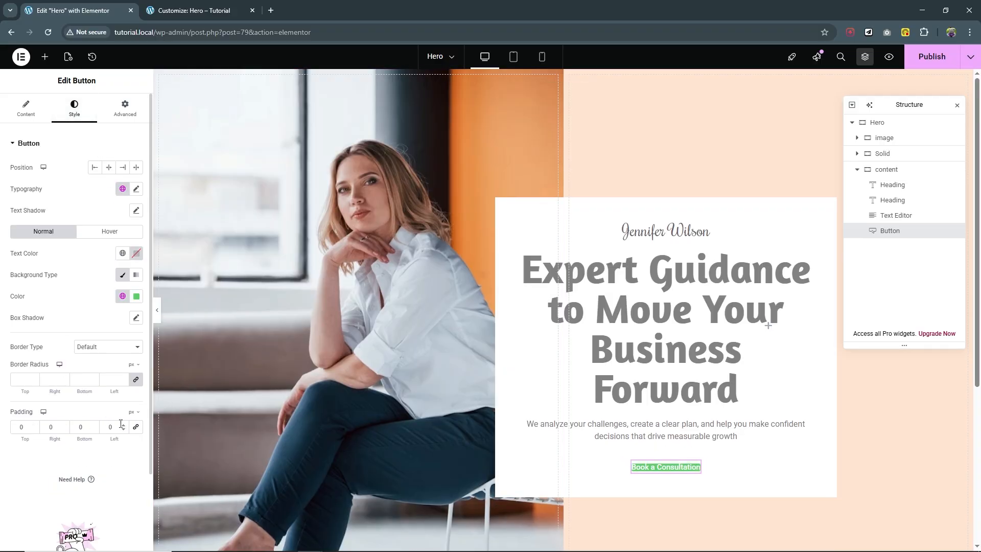
click(131, 412)
click(131, 459)
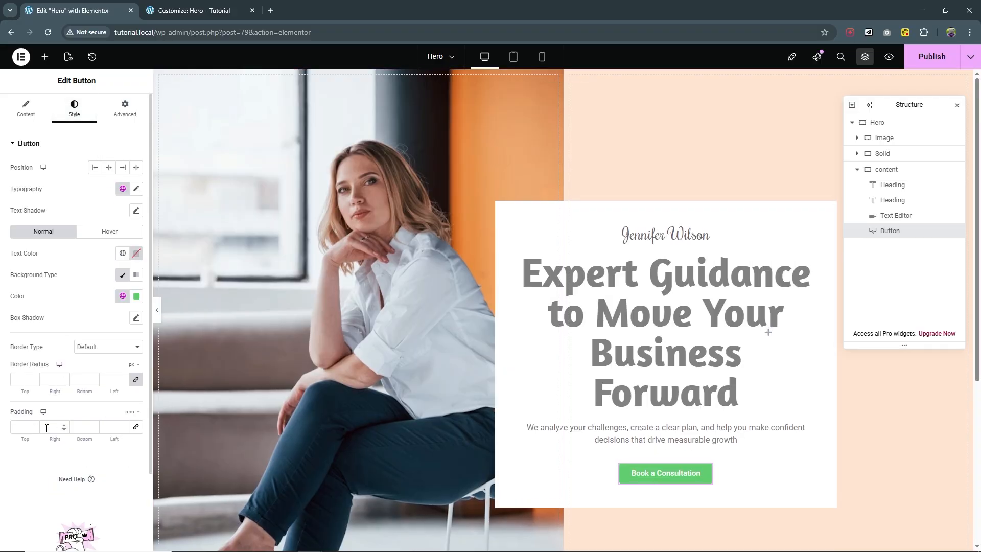
click(19, 428)
text(3)
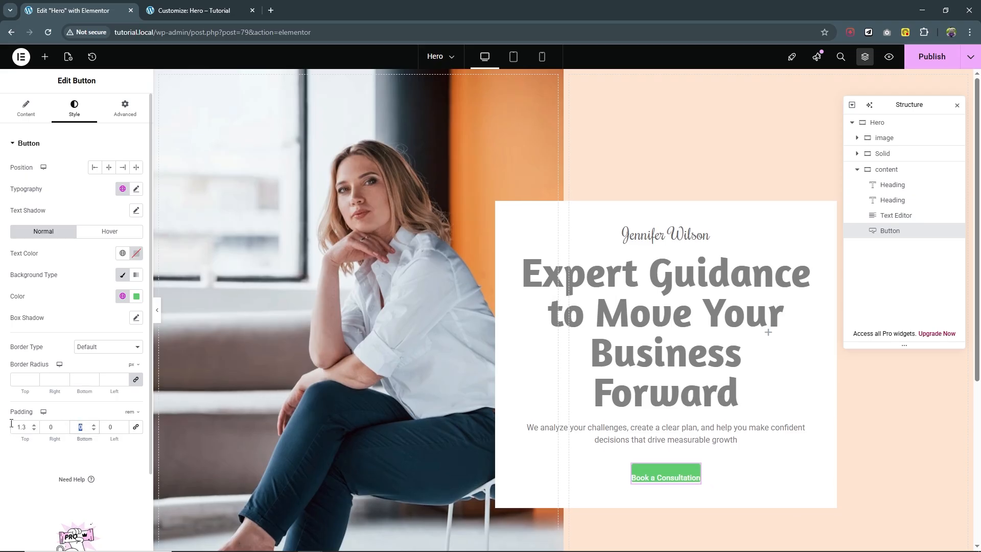
text(1.3)
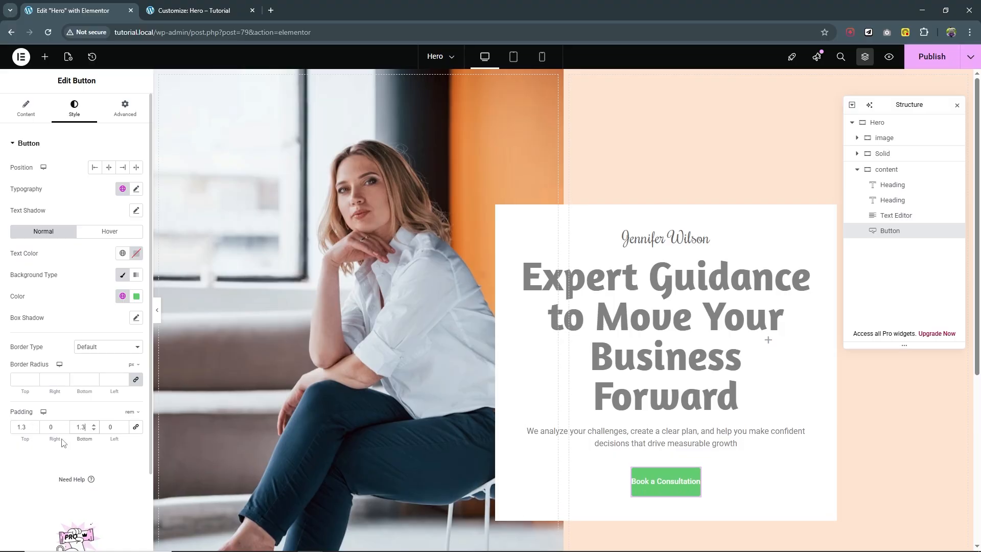
text(2)
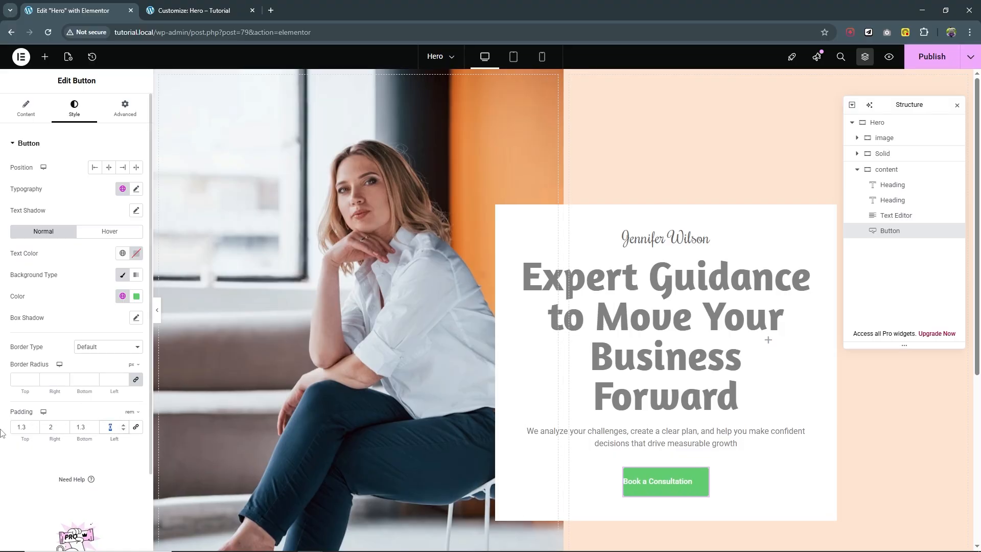
text(2)
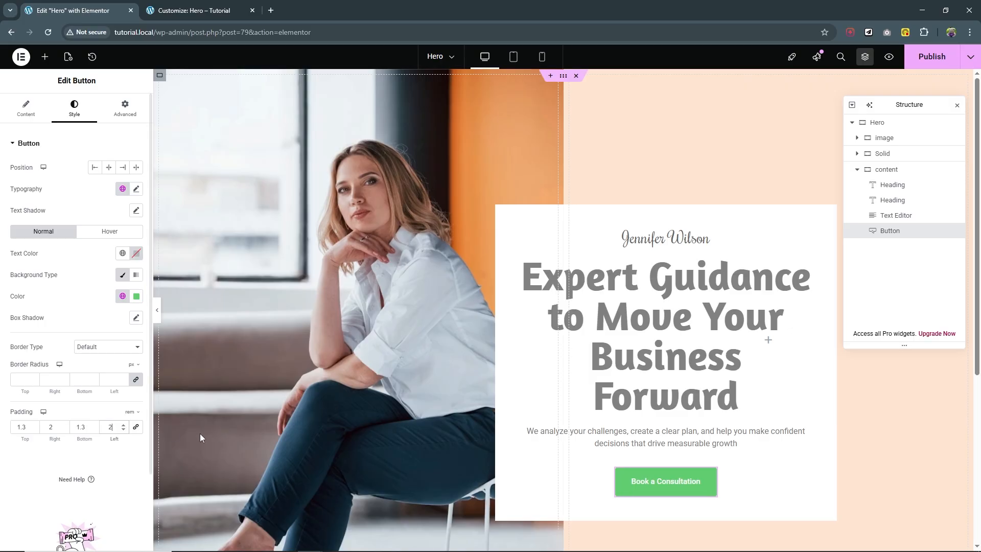
Give the button a 45 border radius and a medium blue background.
click(25, 379)
text(45)
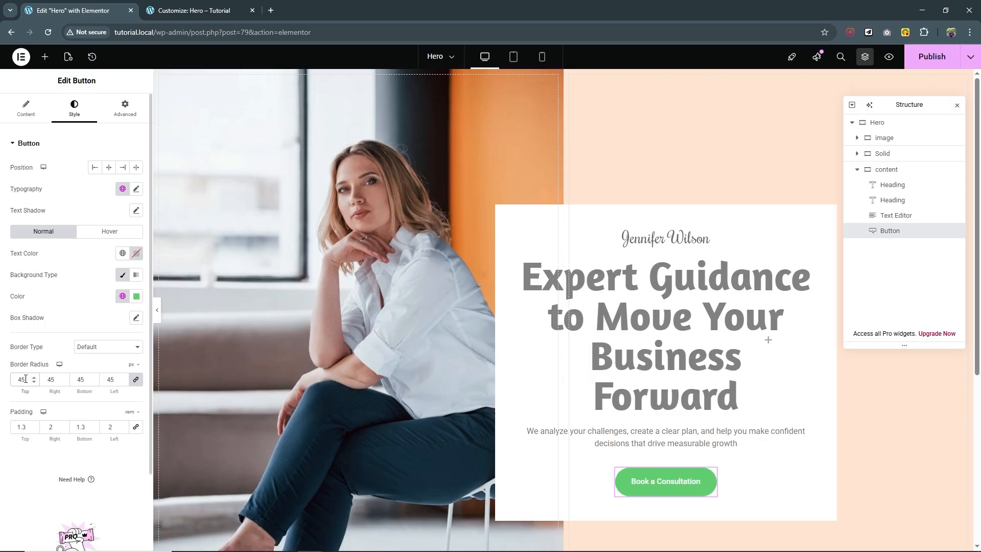
click(134, 297)
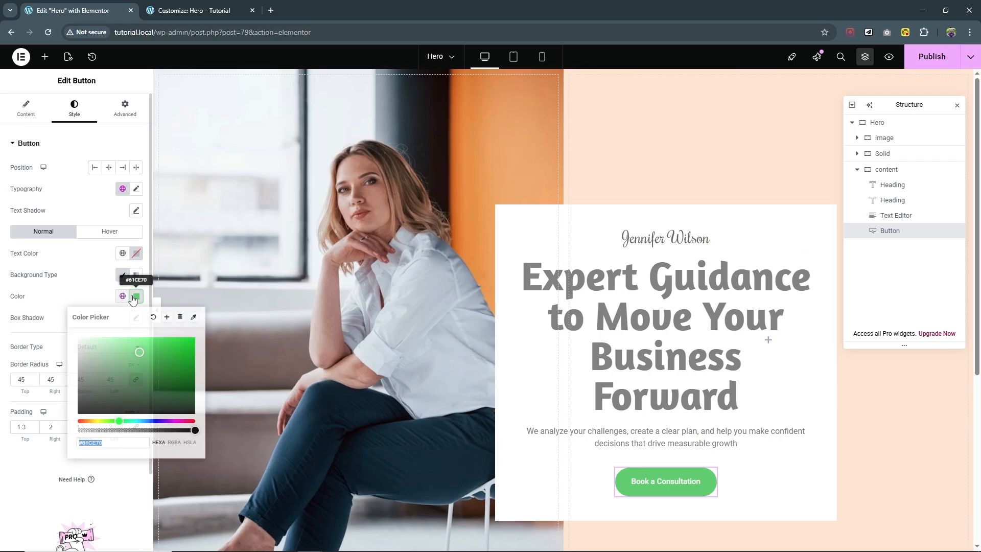
click(98, 392)
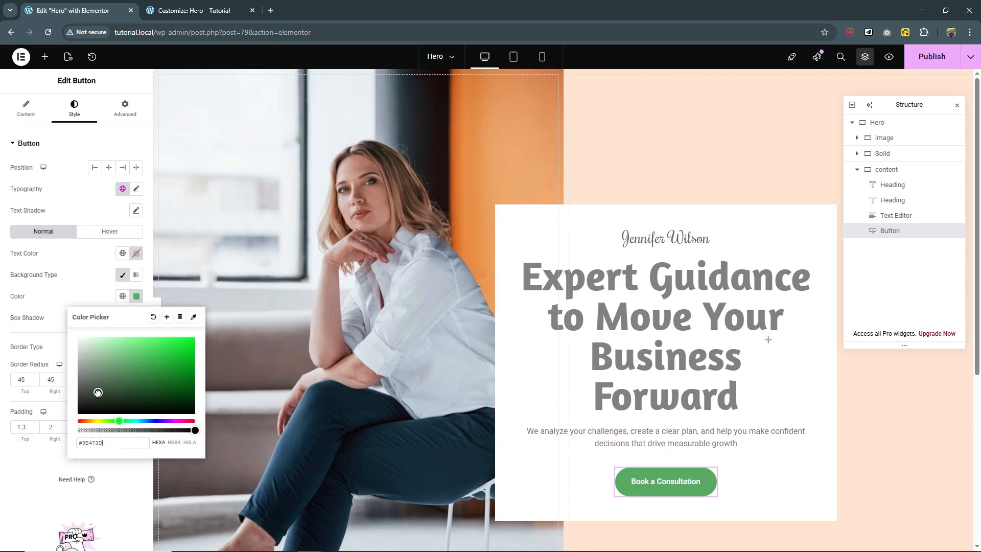
drag(135, 421, 147, 421)
drag(132, 386, 154, 363)
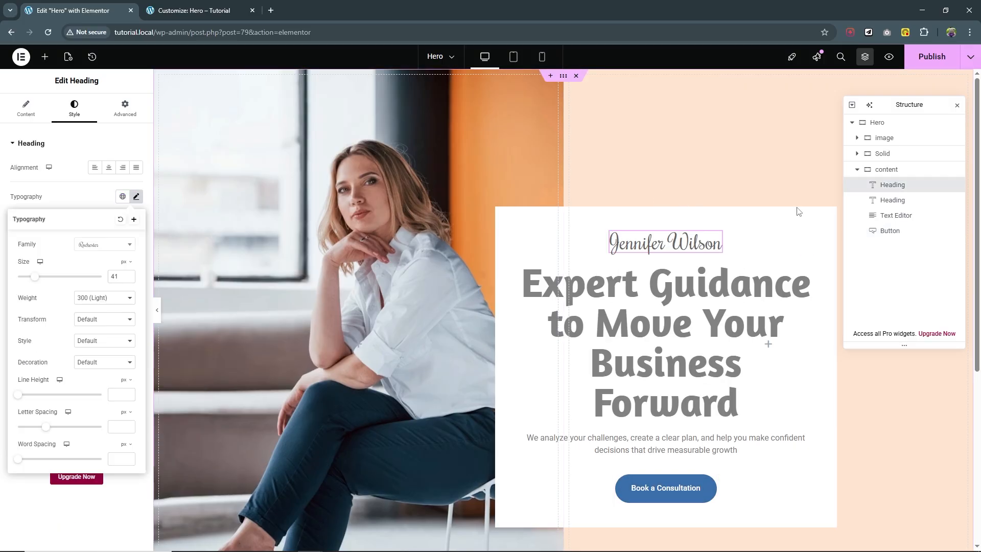
Publish the page and close the Customizer to view the live page.
click(923, 60)
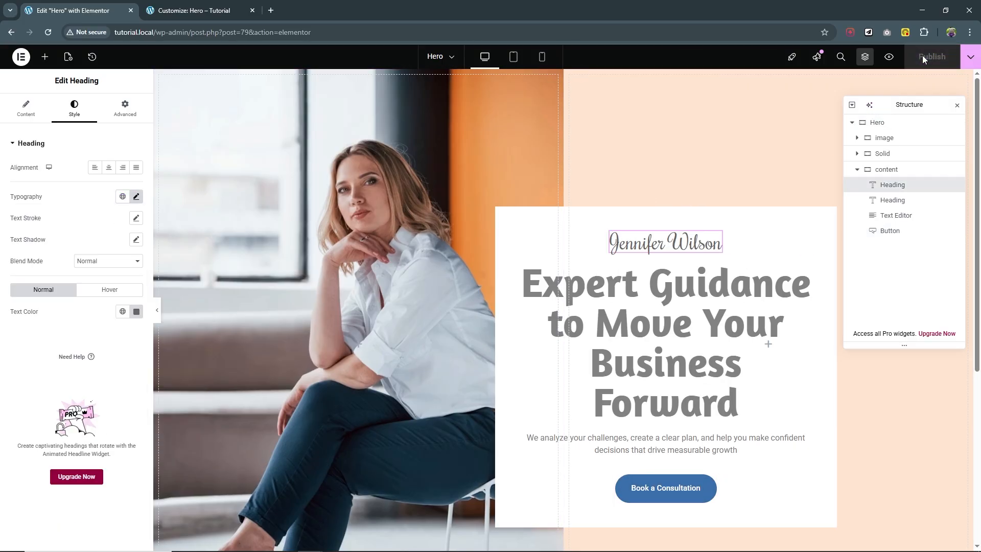
click(184, 12)
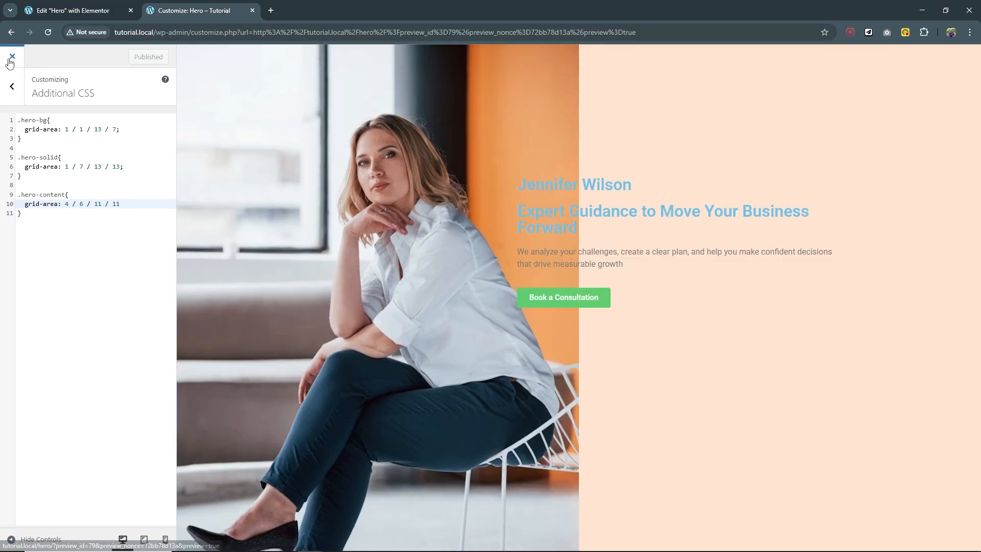
click(12, 56)
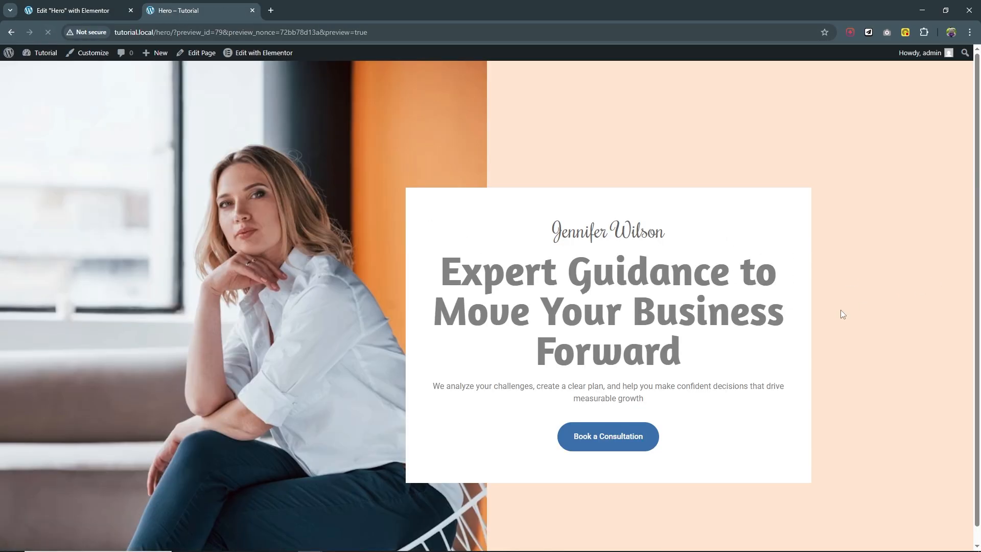